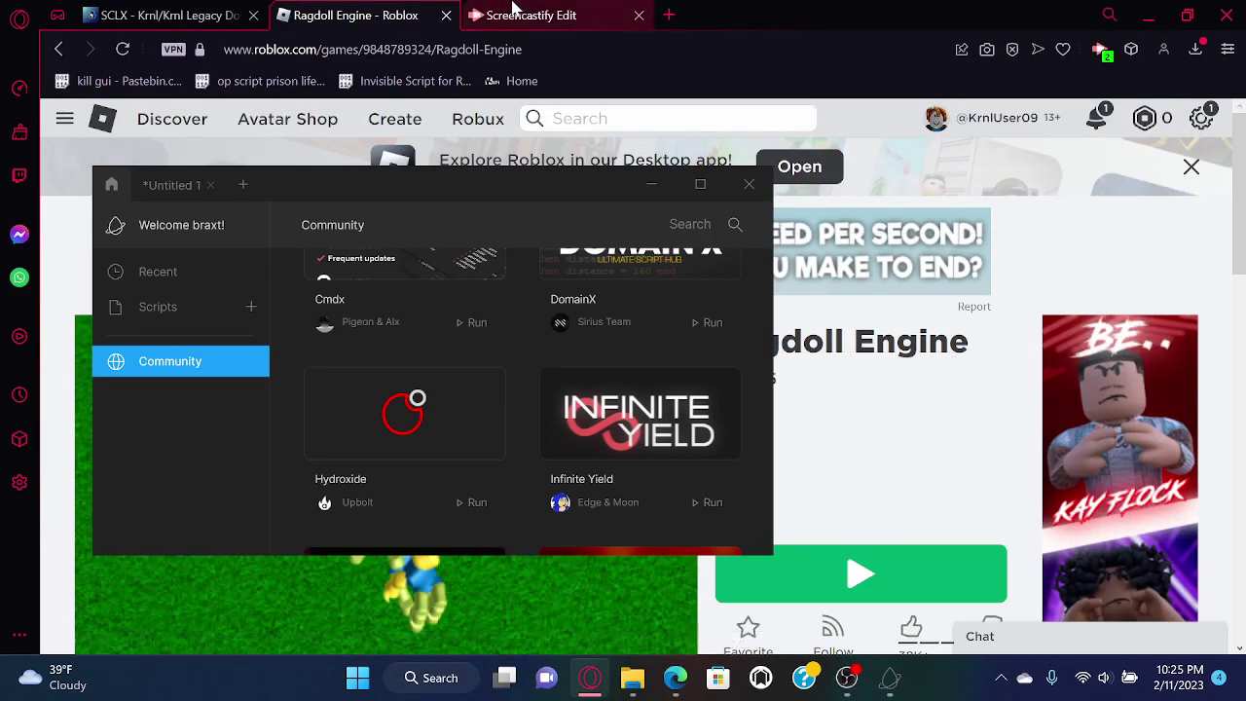
Close Krnl's Untitled 1 script tab without saving it
{"action": "left_click", "coordinate": [477, 13]}
{"action": "left_click", "coordinate": [399, 14]}
{"action": "left_click_drag", "start_coordinate": [407, 201], "coordinate": [526, 148]}
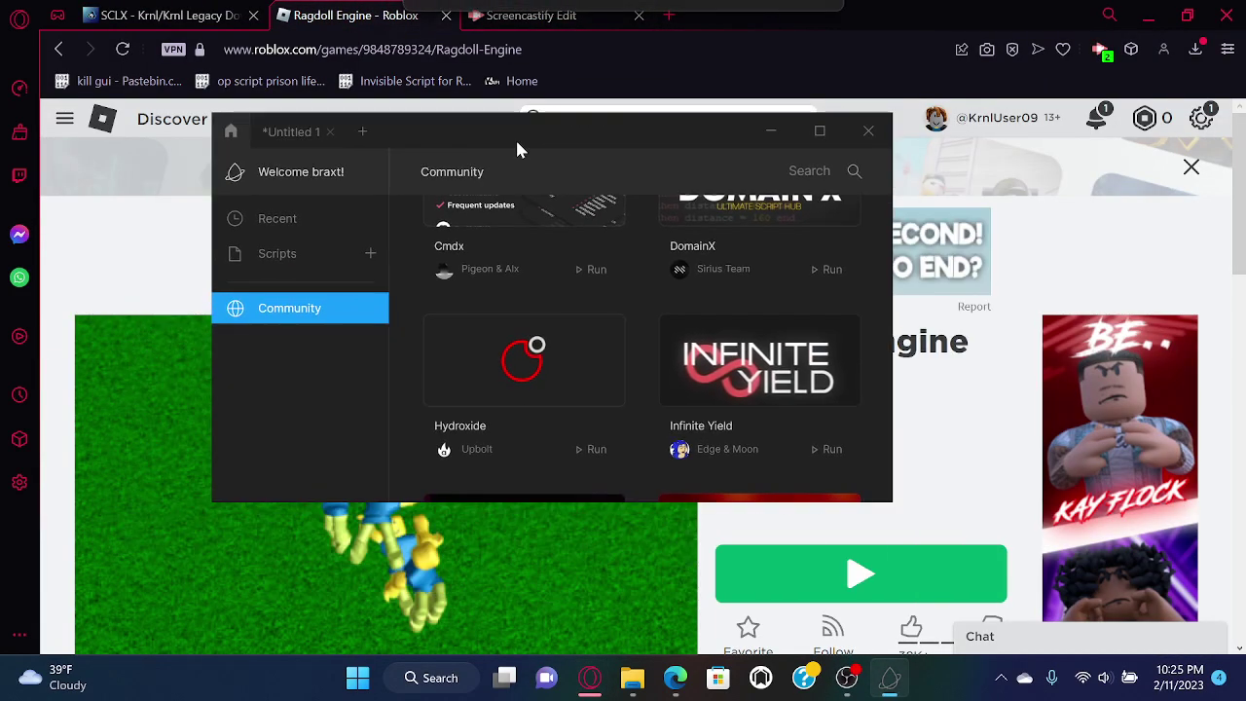
{"action": "left_click", "coordinate": [330, 133]}
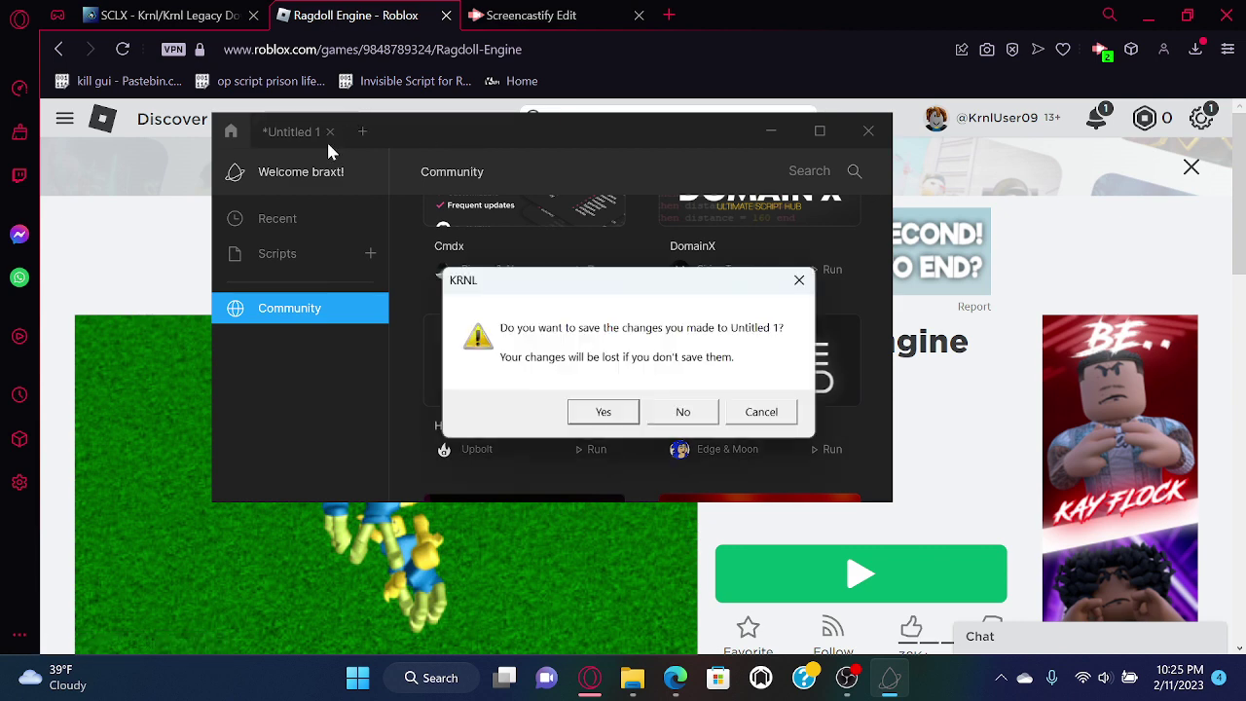
{"action": "left_click", "coordinate": [685, 414]}
Close Krnl and delete the krnl_beta installer from Downloads
{"action": "left_click", "coordinate": [869, 130]}
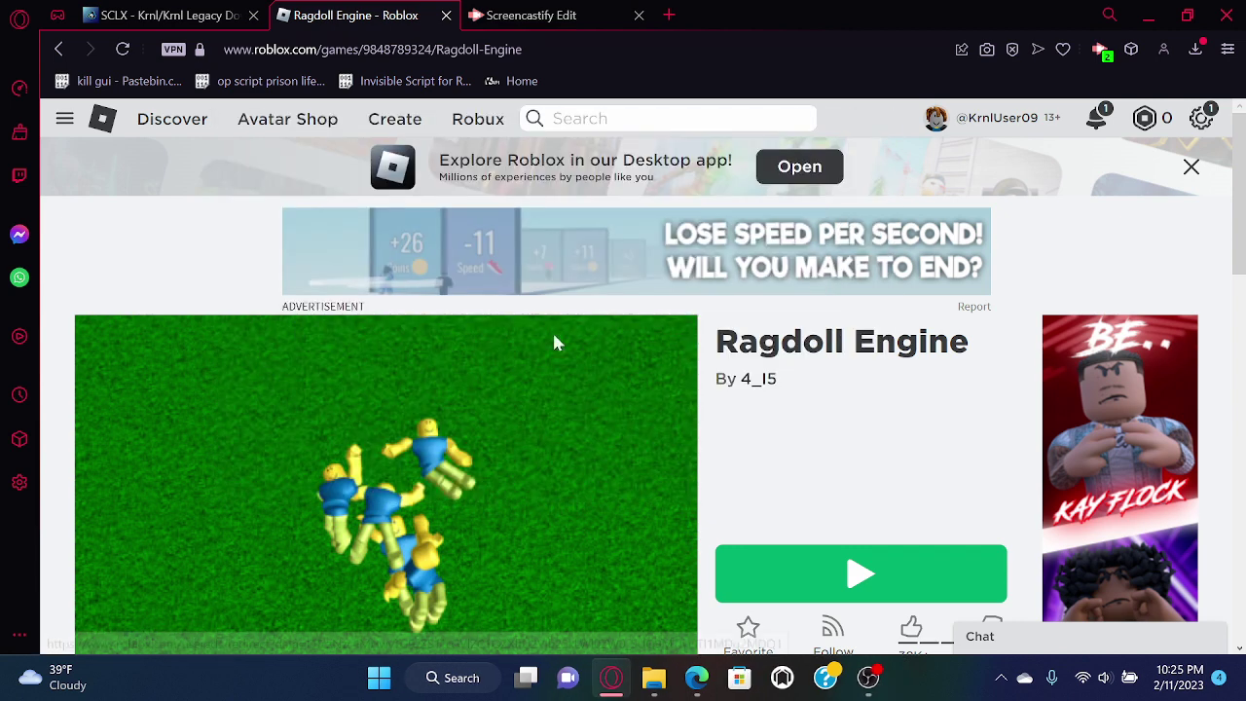
{"action": "left_click", "coordinate": [654, 682]}
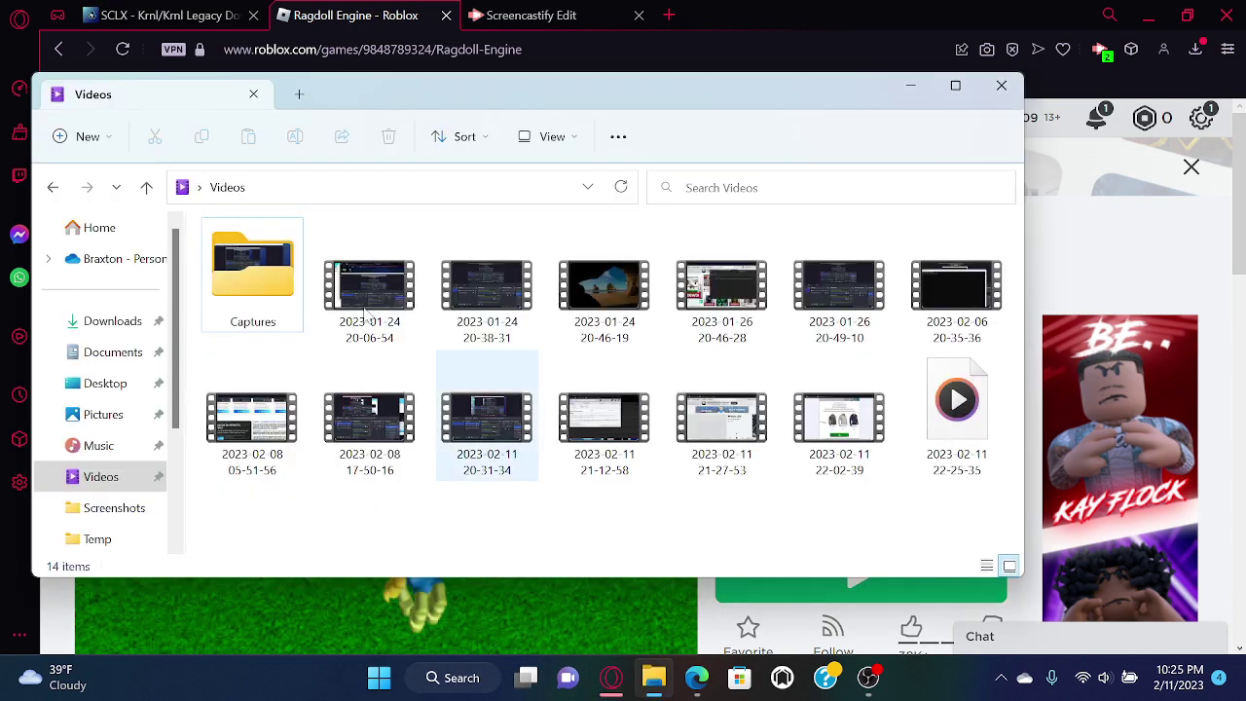
{"action": "left_click", "coordinate": [105, 320]}
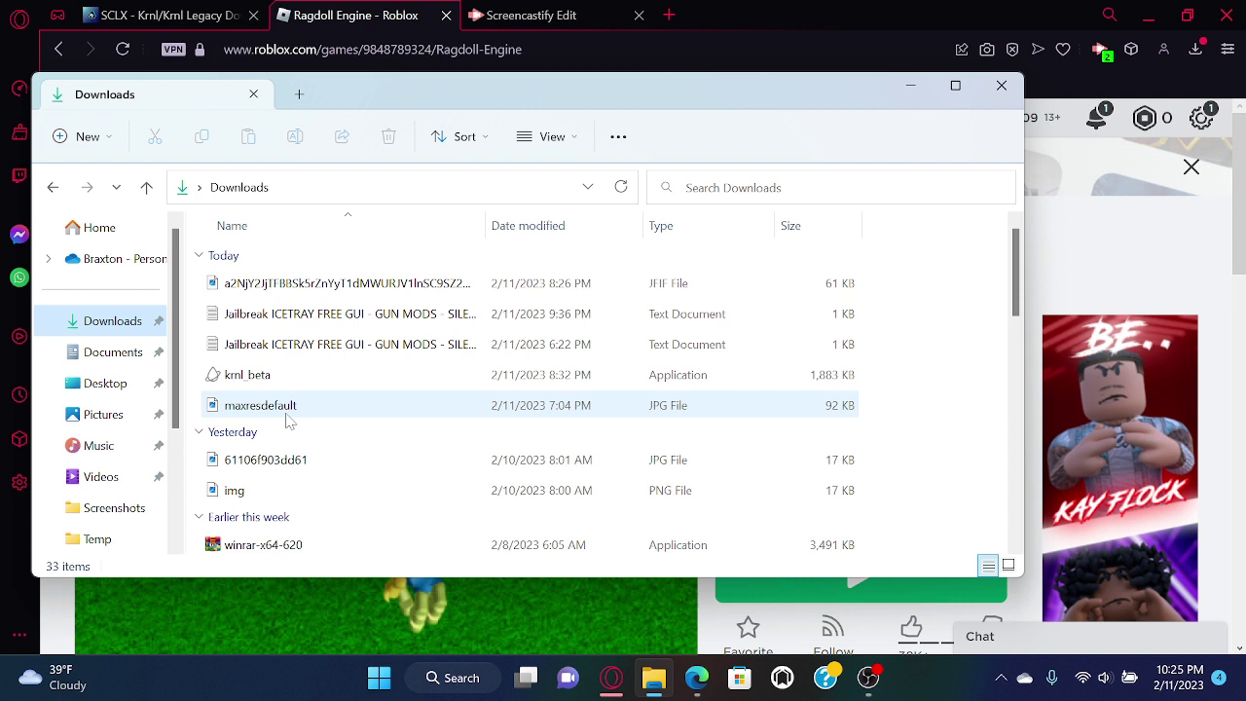
{"action": "left_click_drag", "start_coordinate": [288, 417], "coordinate": [321, 400]}
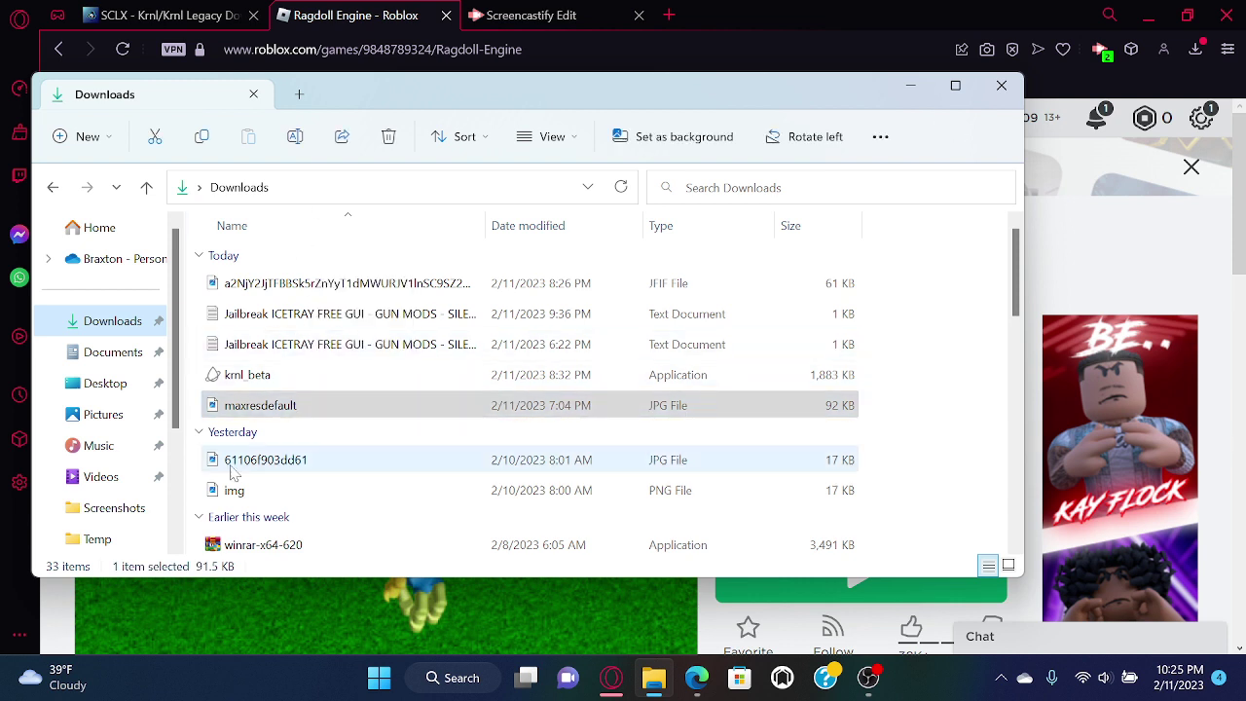
{"action": "left_click", "coordinate": [258, 376]}
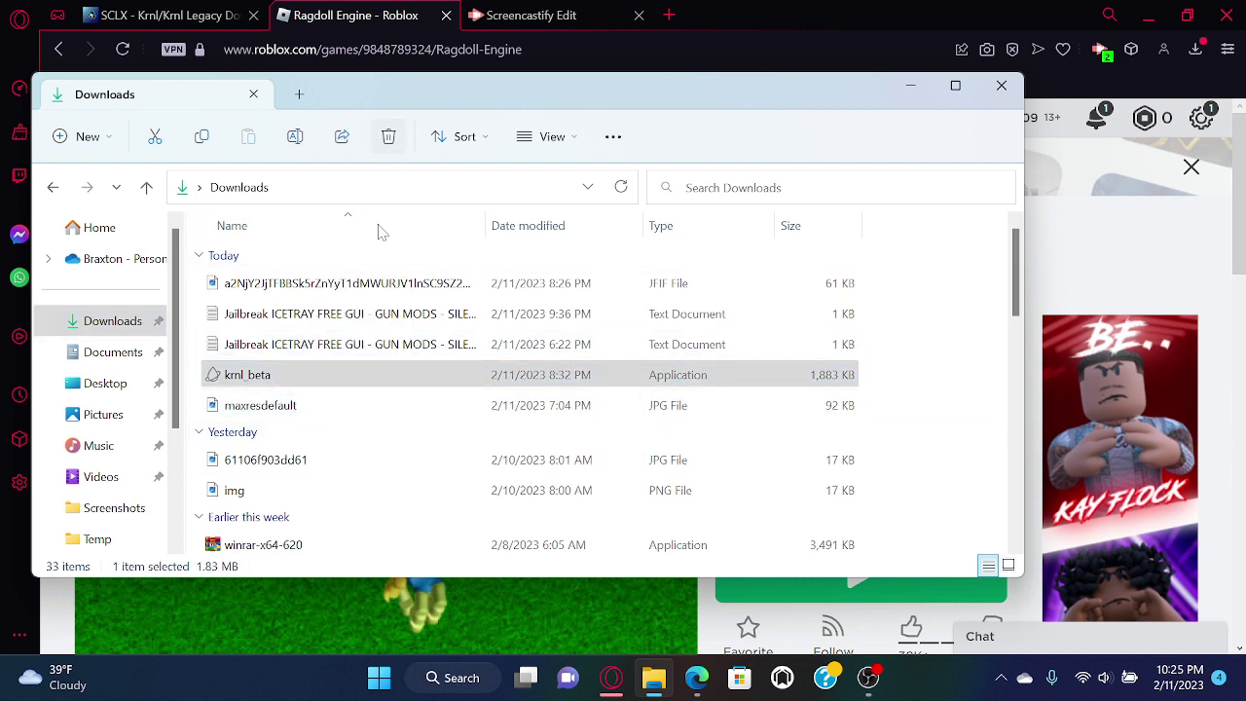
{"action": "left_click", "coordinate": [350, 344]}
Delete both Jailbreak ICETRAY text files, the JFIF image and maxresdefault from Downloads
{"action": "left_click", "coordinate": [388, 136]}
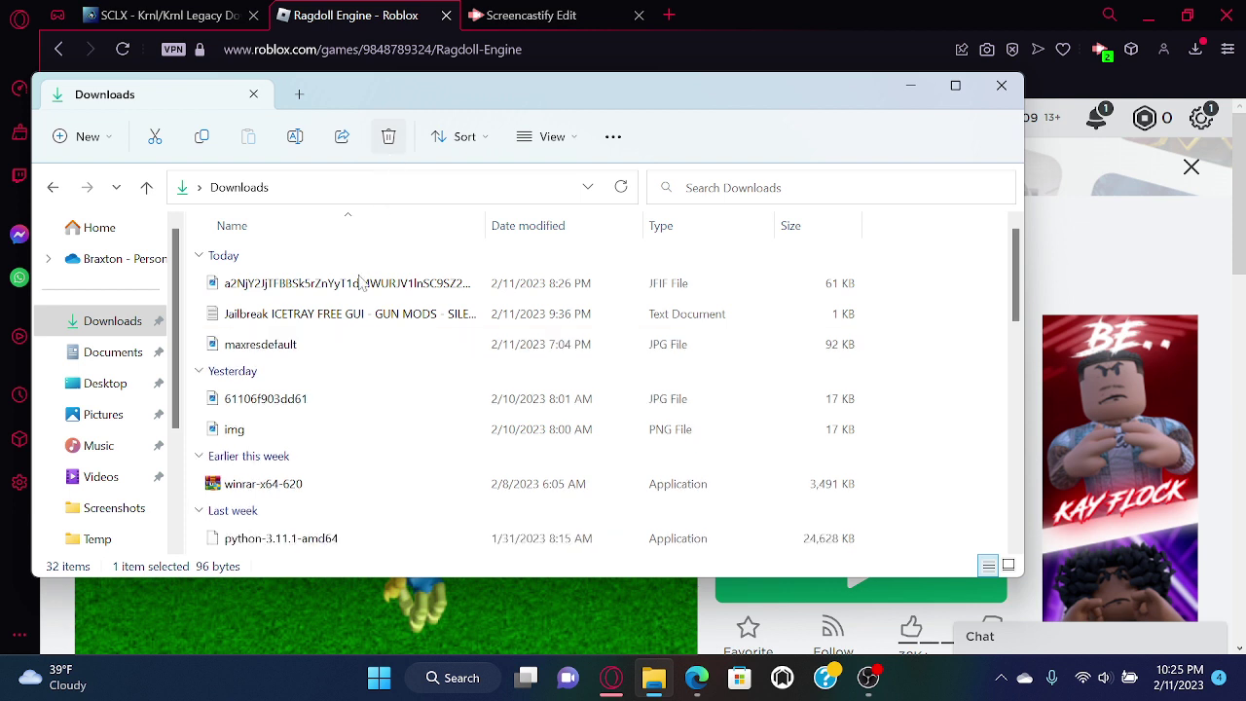
{"action": "left_click", "coordinate": [355, 313]}
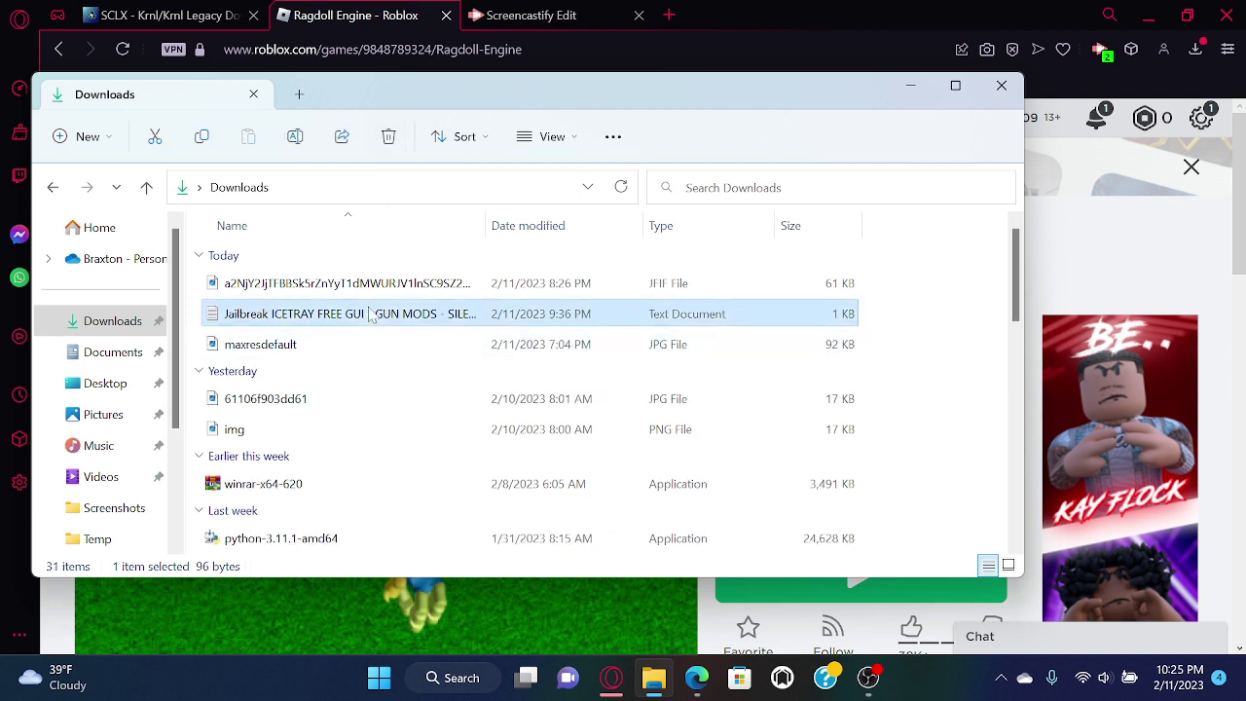
{"action": "left_click", "coordinate": [404, 139]}
{"action": "left_click", "coordinate": [425, 292]}
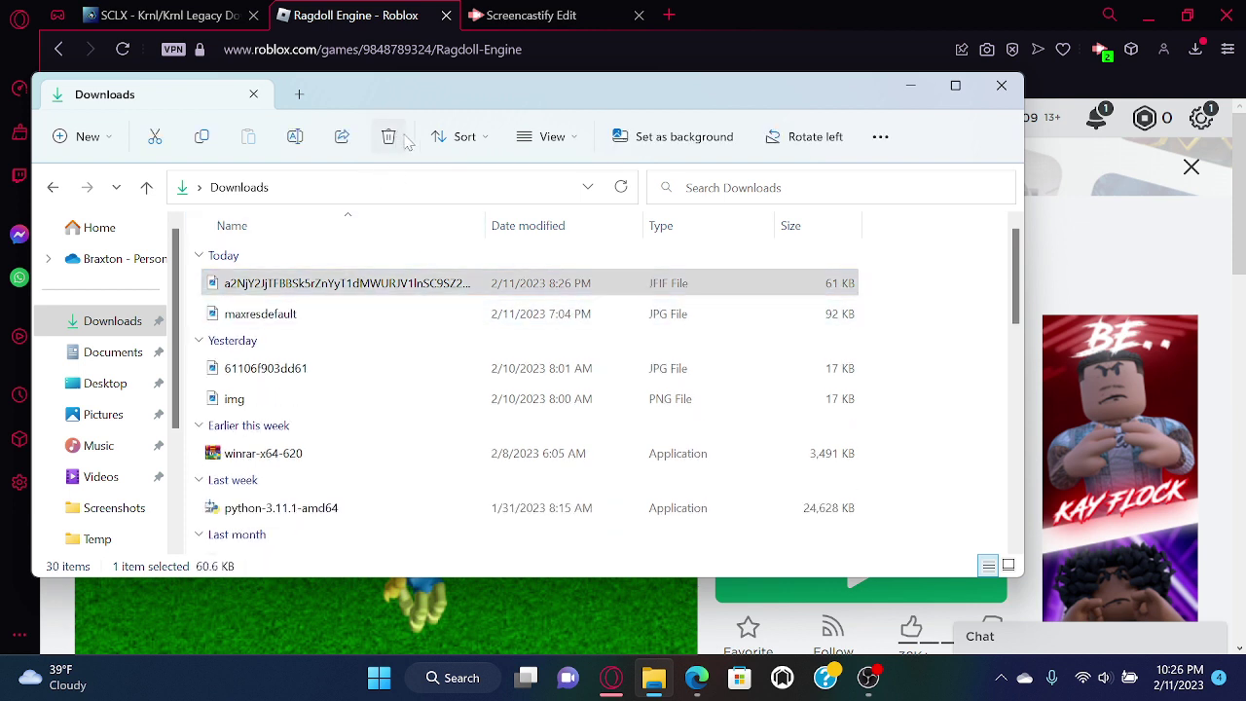
{"action": "left_click", "coordinate": [395, 137]}
{"action": "left_click", "coordinate": [425, 282]}
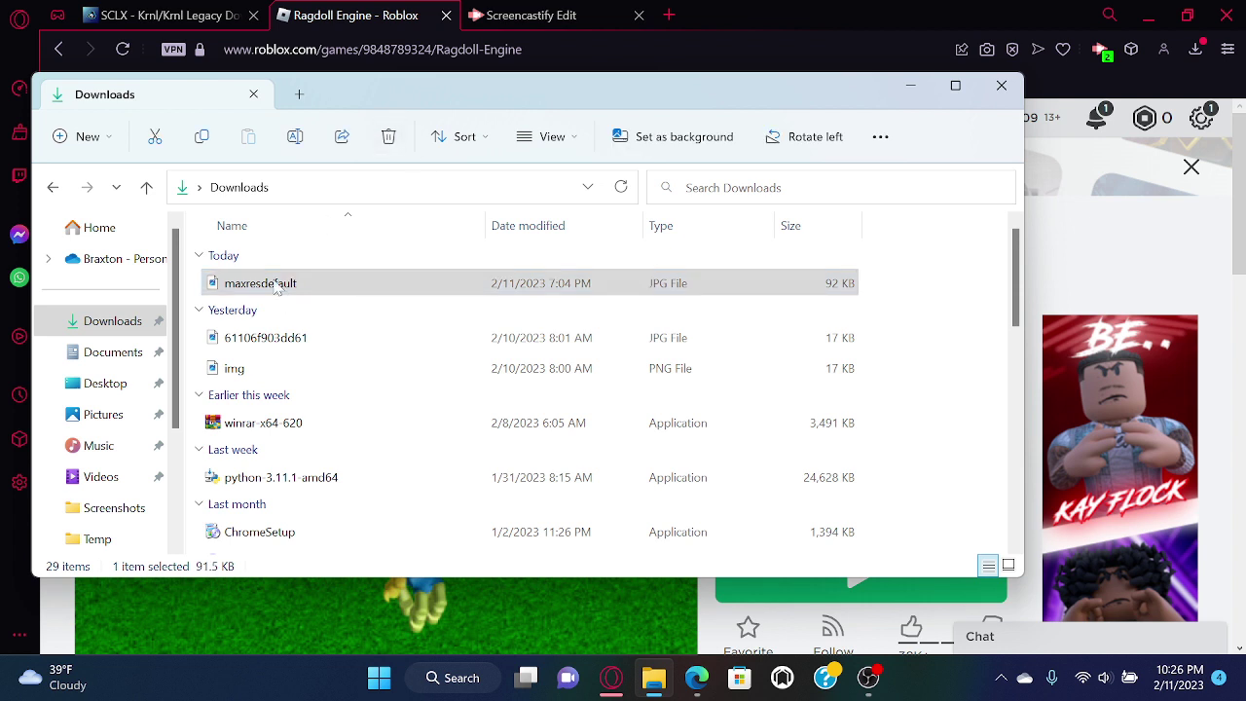
{"action": "key", "text": "Delete"}
{"action": "scroll", "coordinate": [67, 496], "scroll_direction": "down", "scroll_amount": 1}
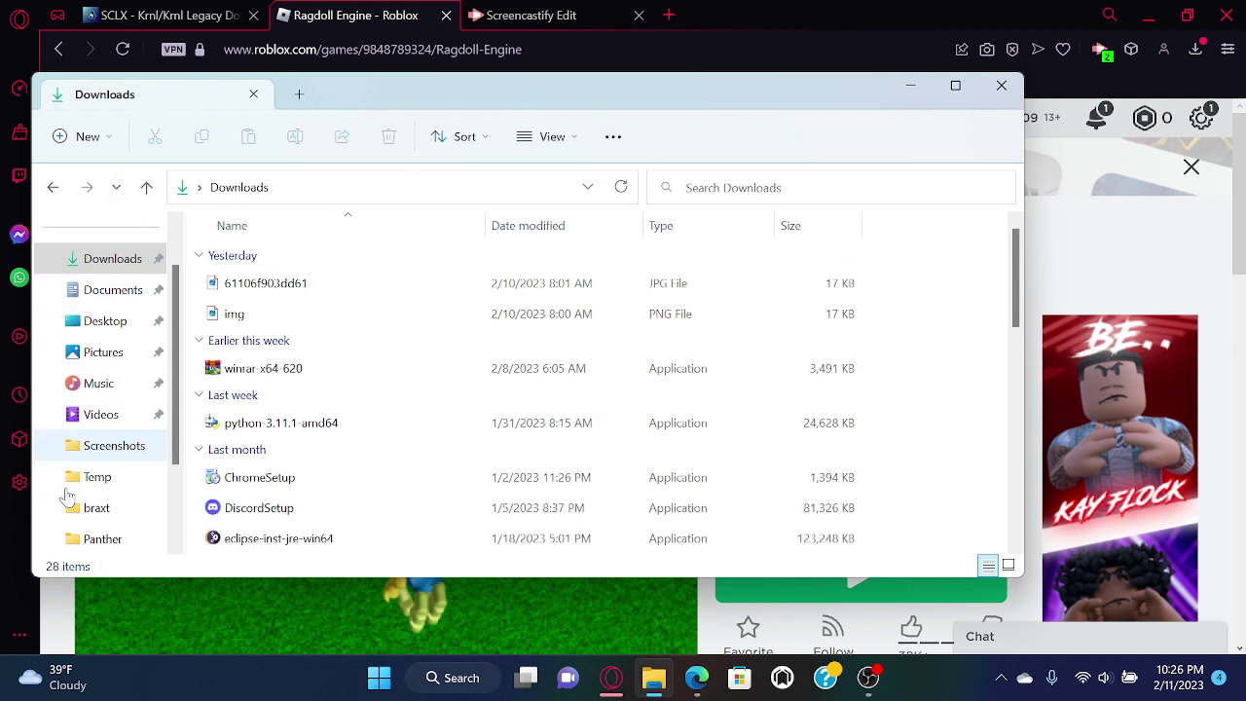
{"action": "scroll", "coordinate": [104, 467], "scroll_direction": "down", "scroll_amount": 2}
Open the Windows temp folder through the Run prompt
{"action": "left_click", "coordinate": [130, 360]}
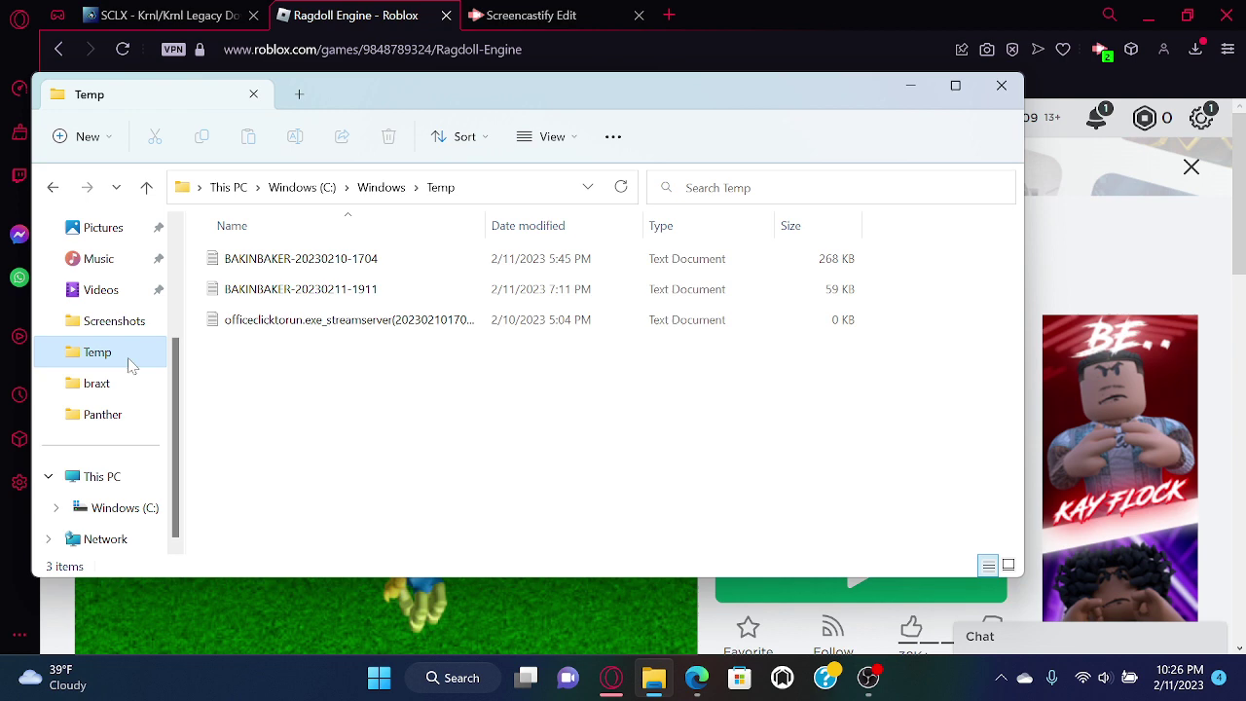
{"action": "left_click", "coordinate": [1001, 86]}
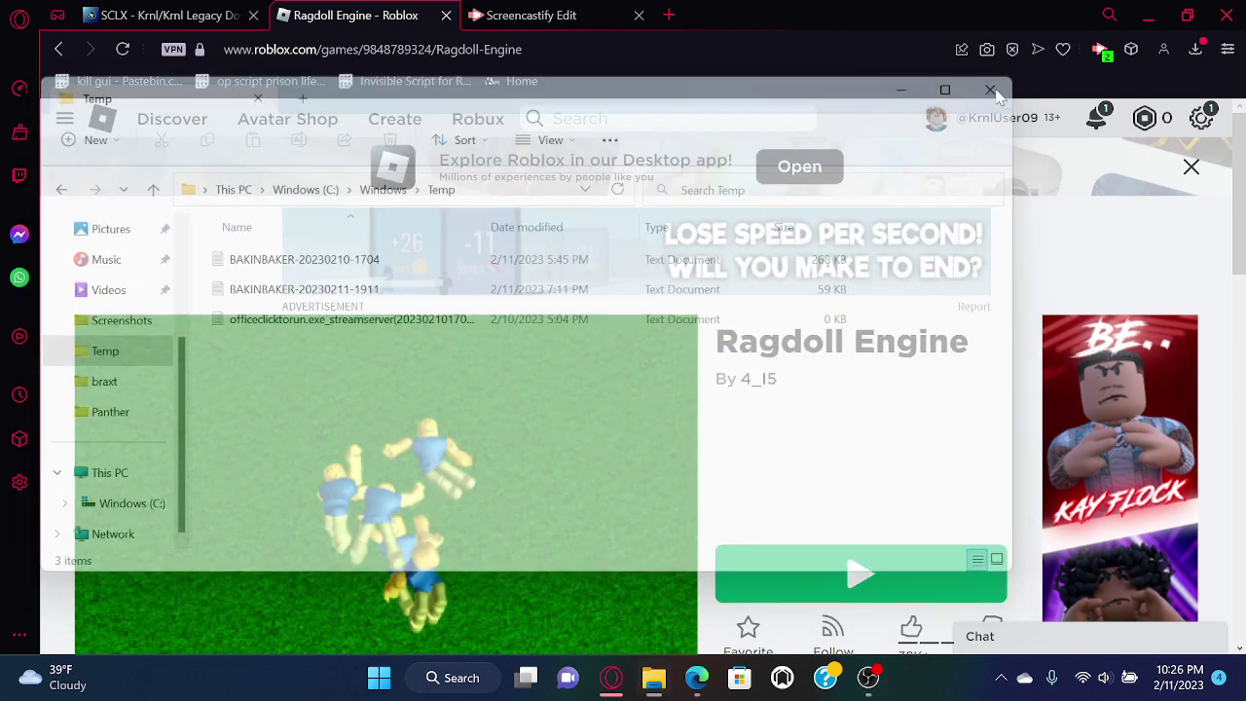
{"action": "key", "text": "super+r"}
{"action": "key", "text": "BackSpace"}
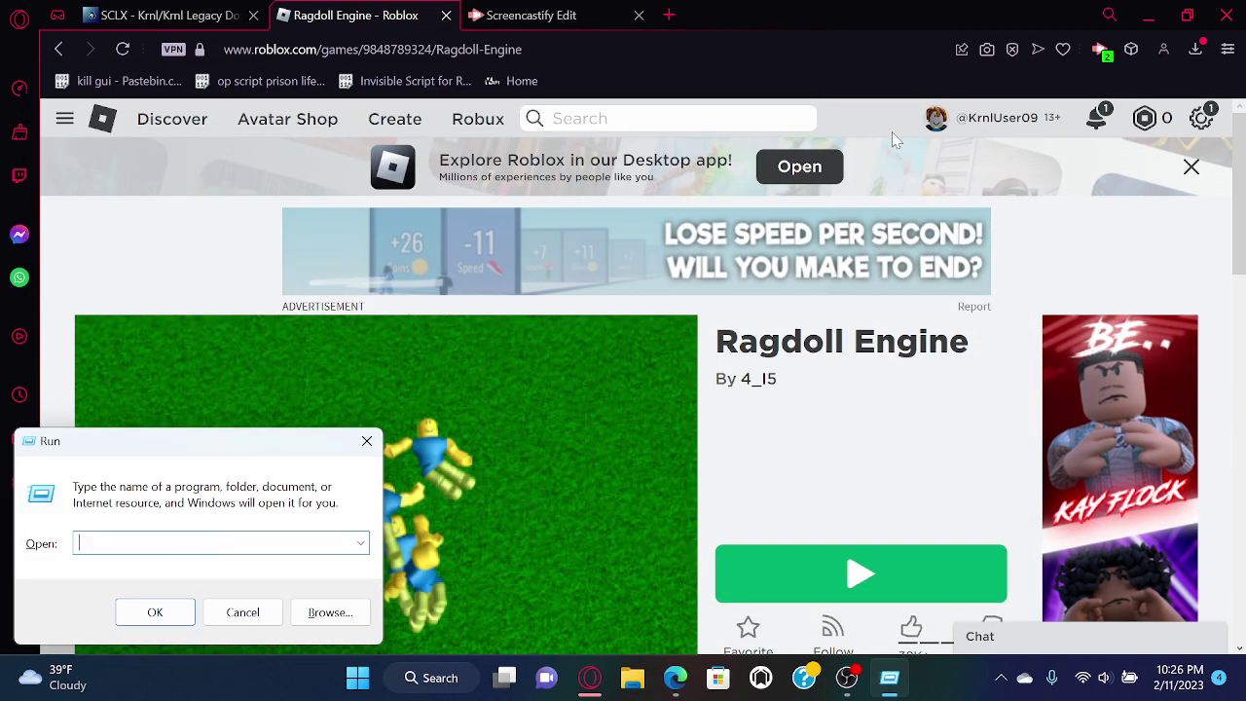
{"action": "type", "text": "tem"}
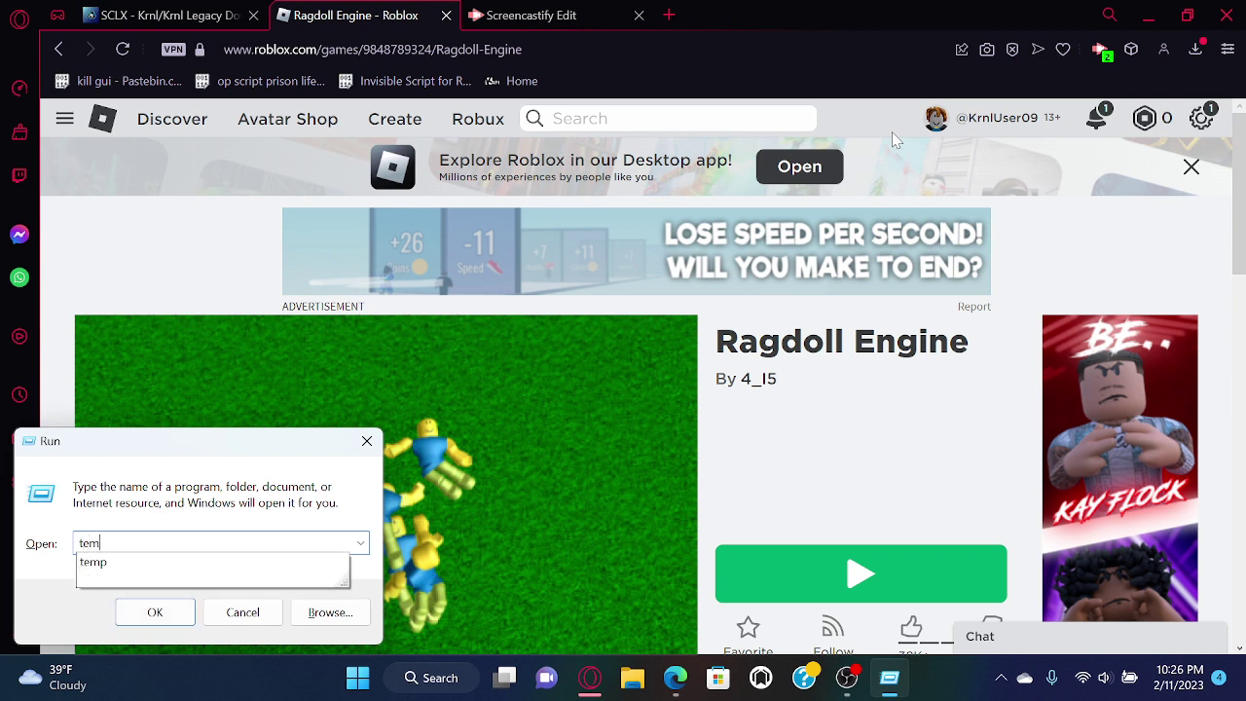
{"action": "type", "text": "p"}
{"action": "key", "text": "Return"}
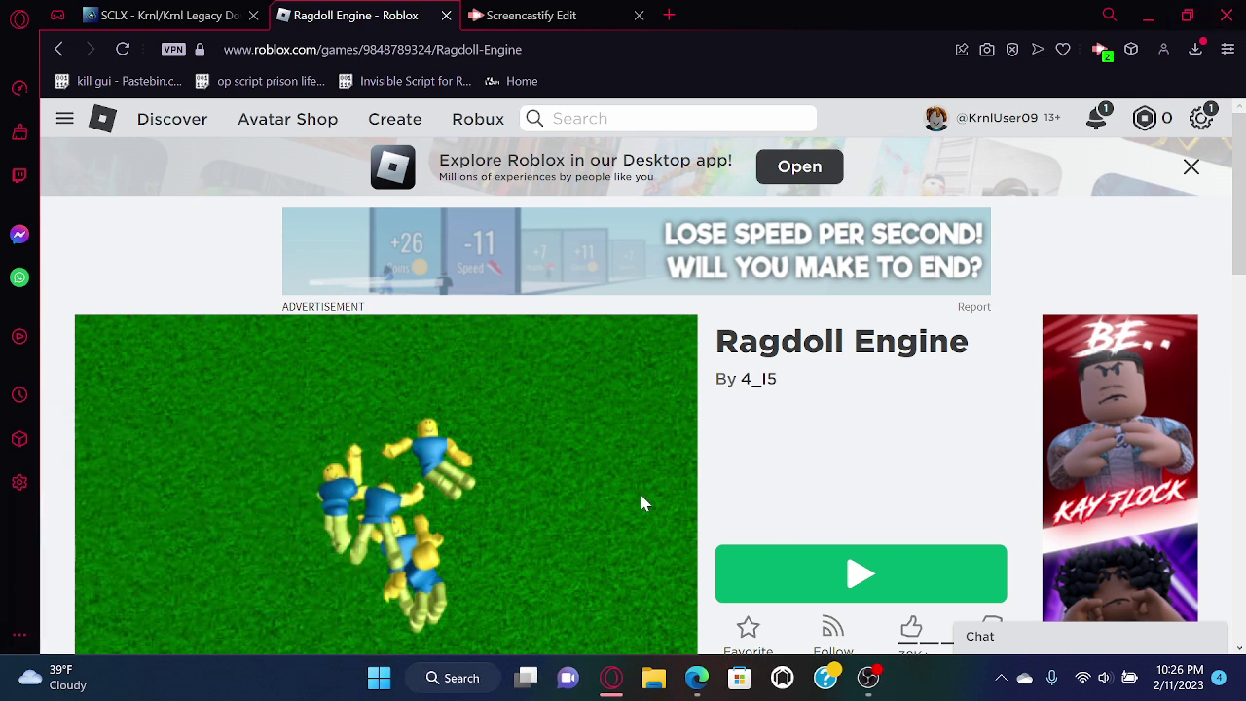
Delete all Temp files, skip the in-use ones, and close Explorer
{"action": "key", "text": "ctrl+a"}
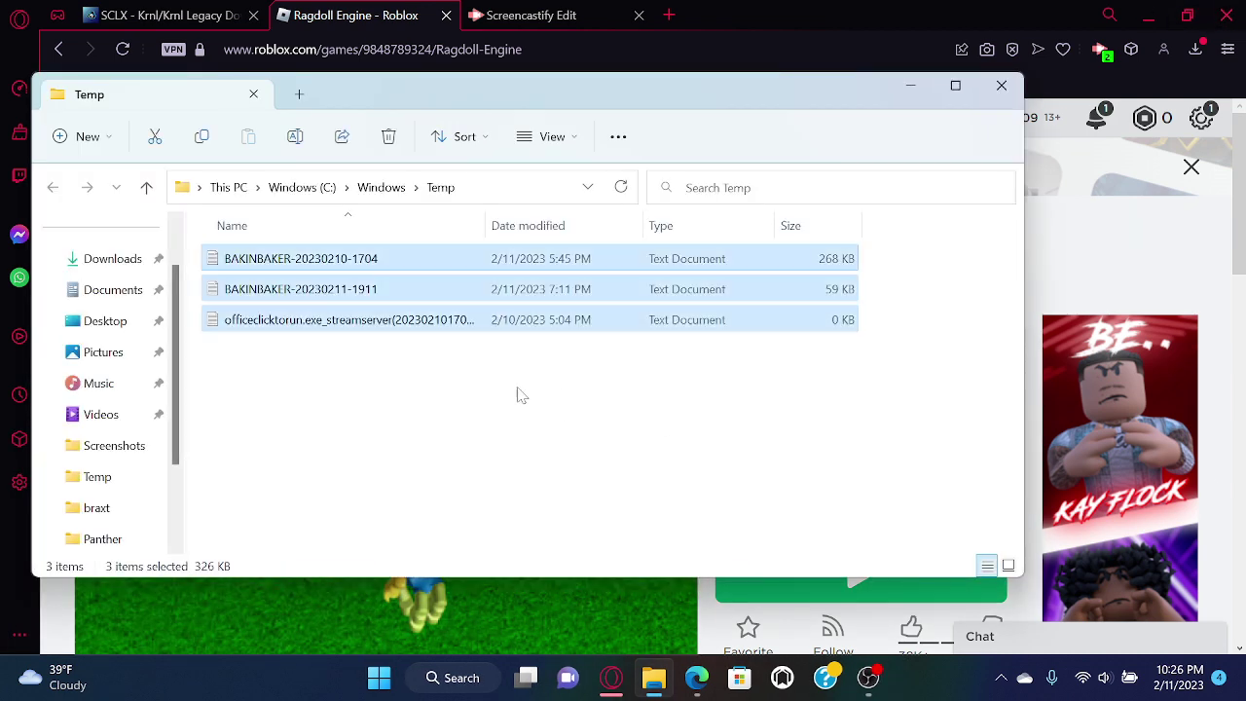
{"action": "left_click", "coordinate": [389, 138]}
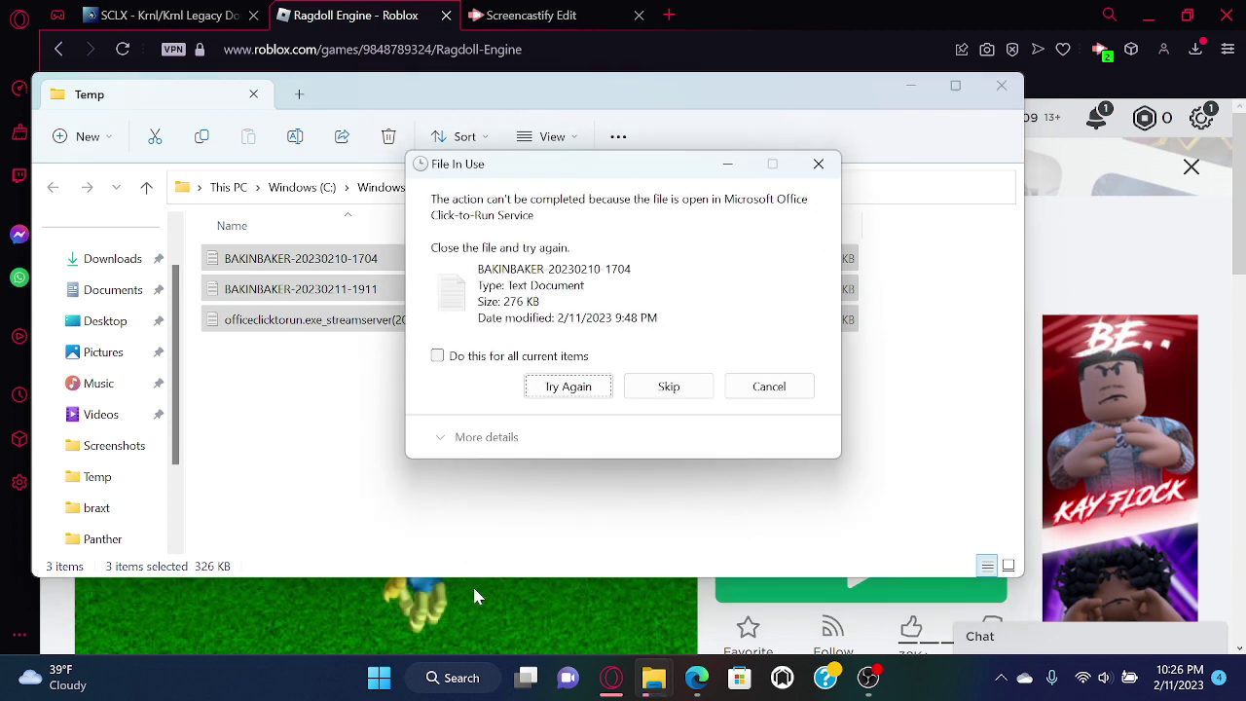
{"action": "left_click", "coordinate": [812, 394]}
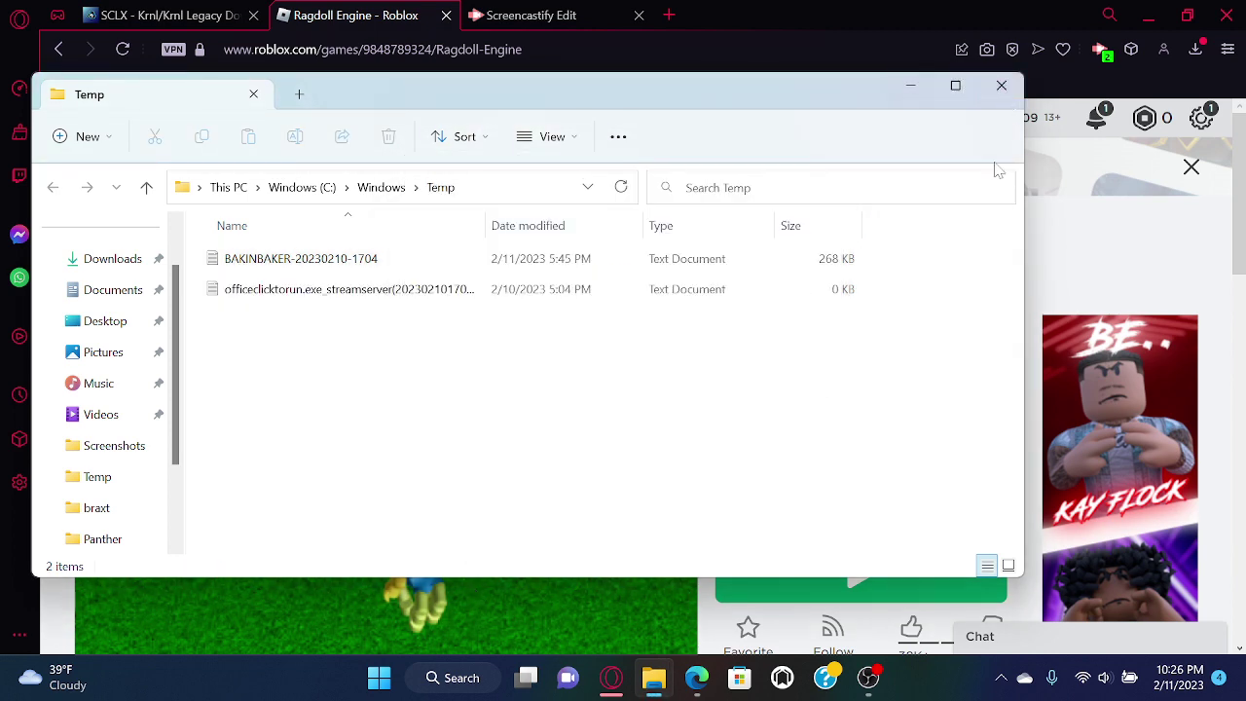
{"action": "left_click", "coordinate": [1002, 87]}
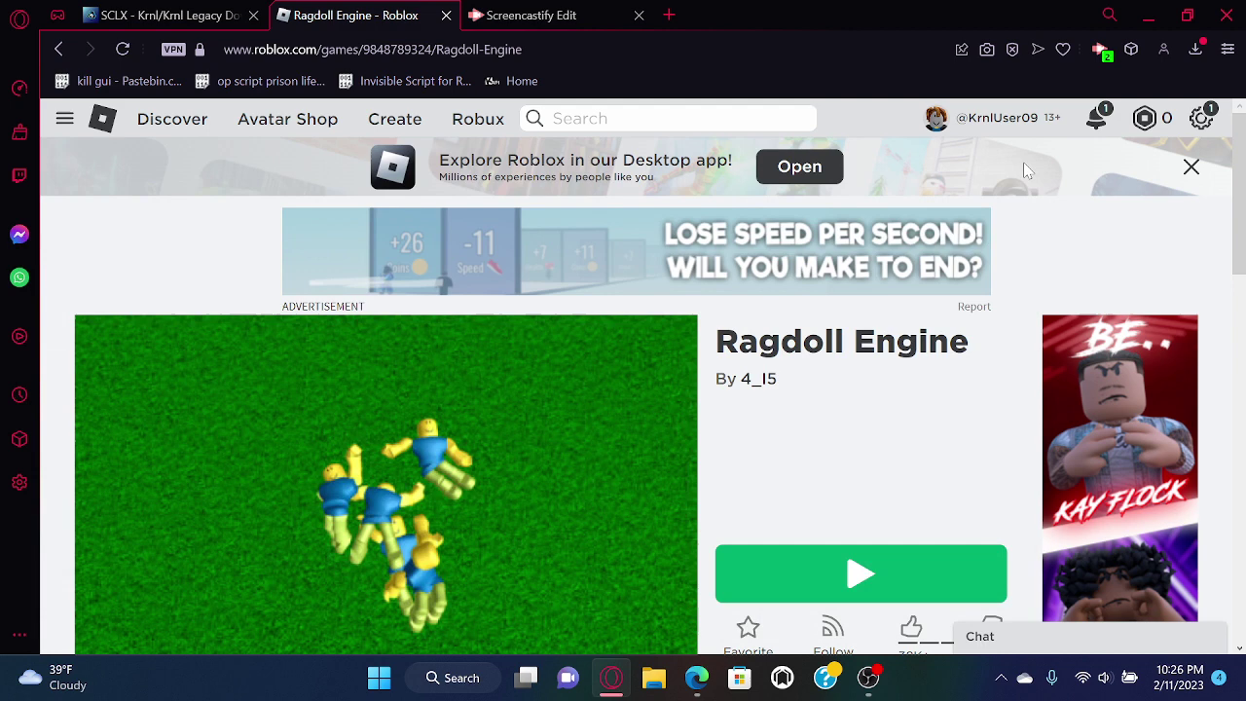
Recycle everything in the AppData Local Temp folder, skipping all in-use items
{"action": "key", "text": "super+r"}
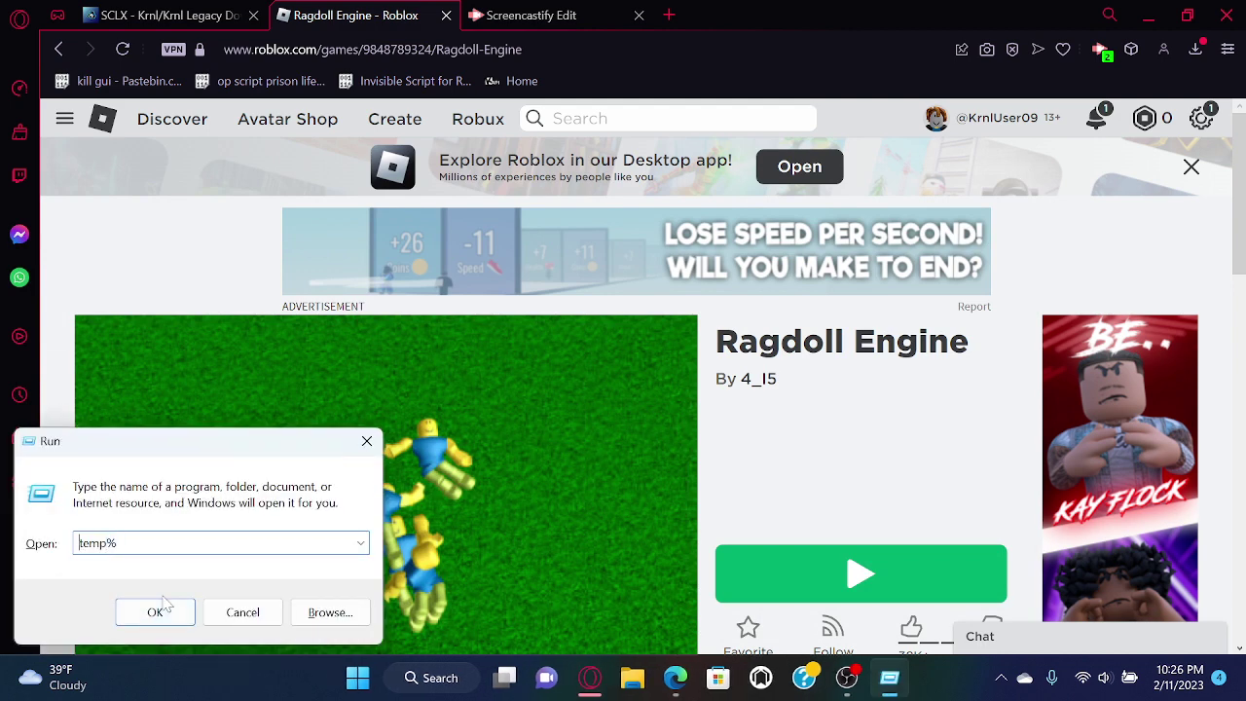
{"action": "key", "text": "Return"}
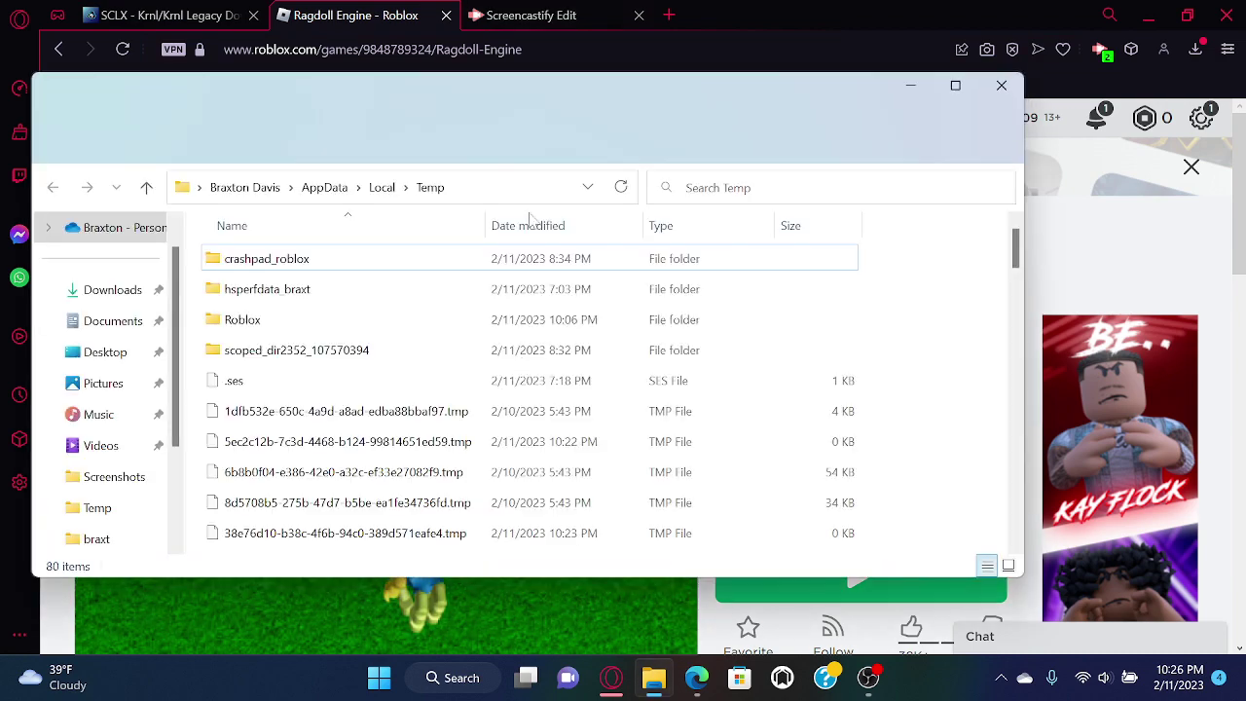
{"action": "key", "text": "ctrl+a"}
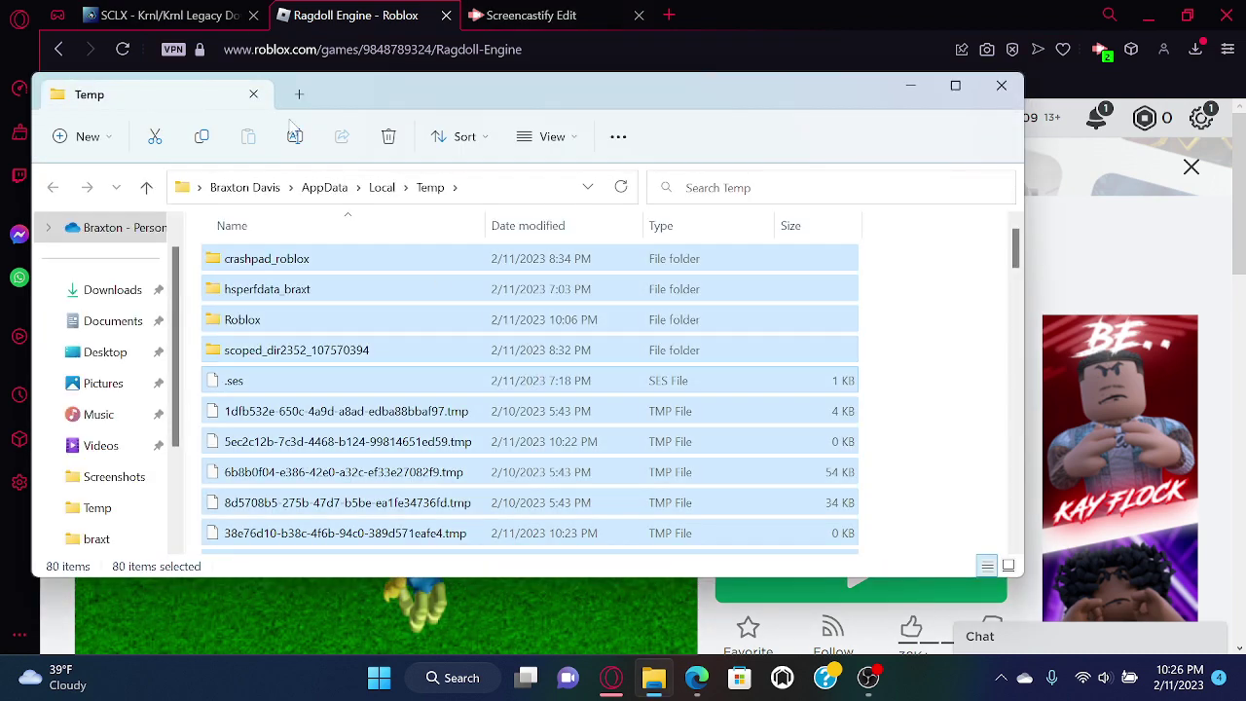
{"action": "left_click", "coordinate": [387, 139]}
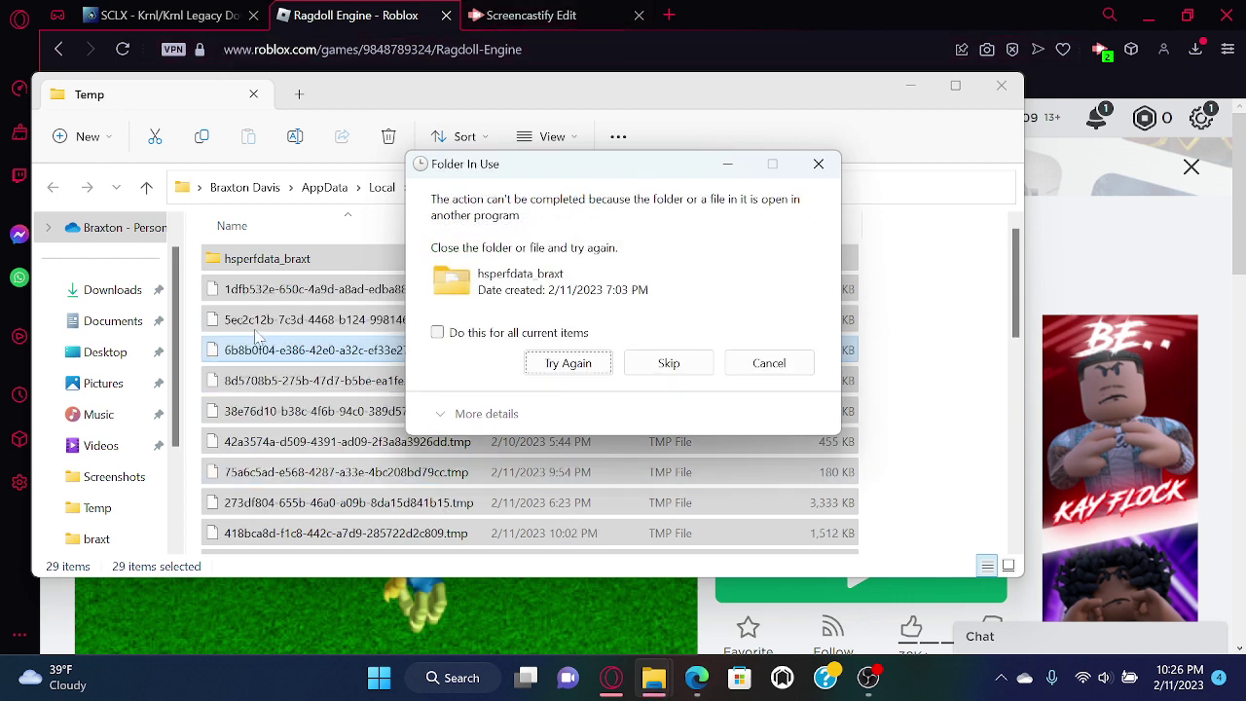
{"action": "left_click", "coordinate": [450, 334]}
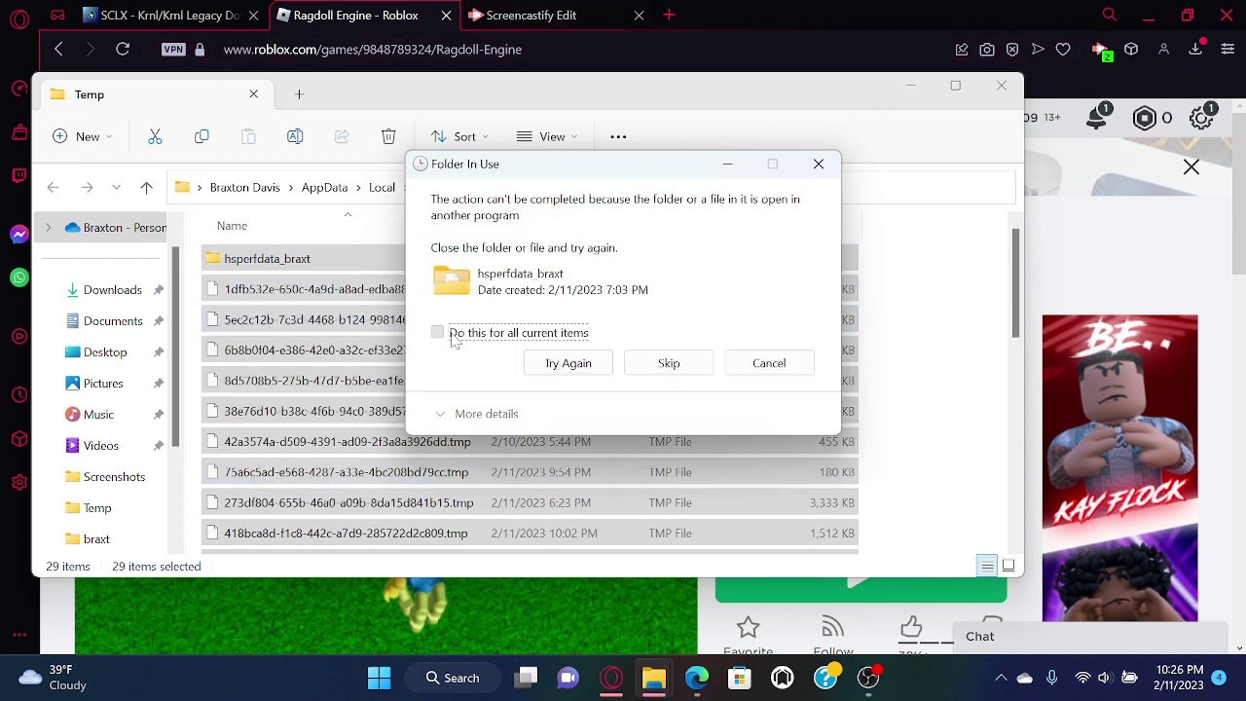
{"action": "left_click", "coordinate": [669, 356]}
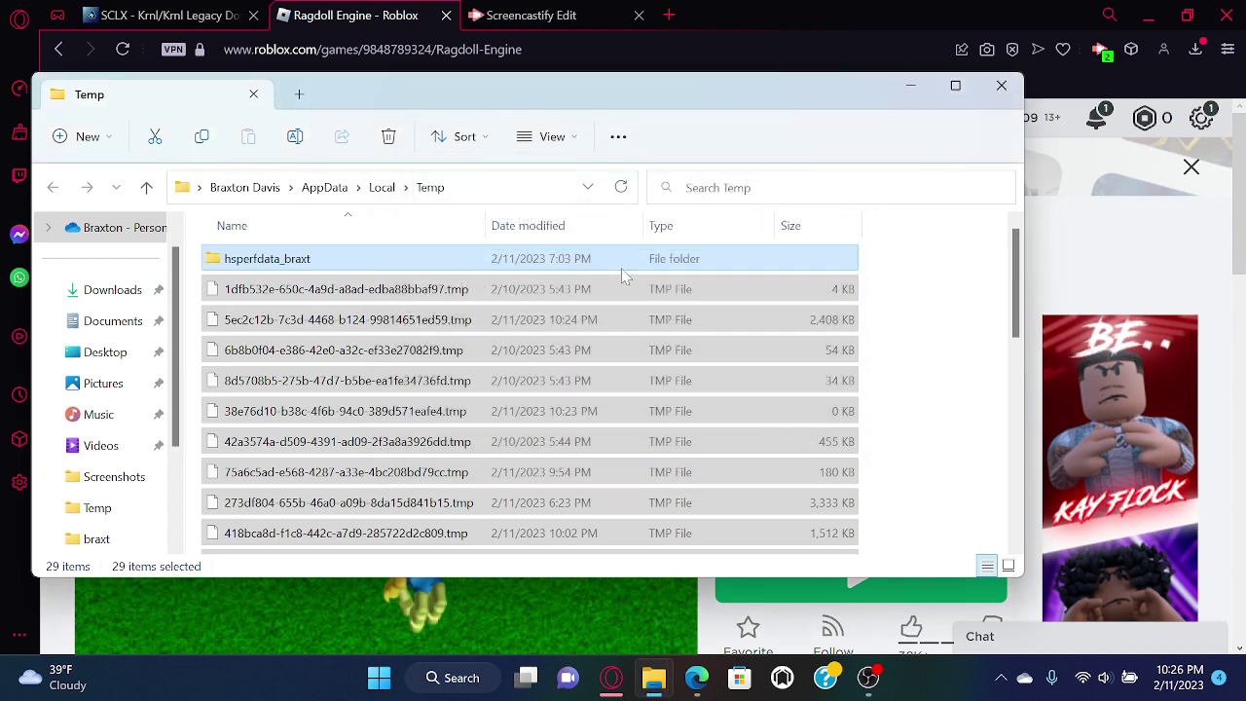
Close the Temp window and leave an empty Run prompt open
{"action": "left_click", "coordinate": [1001, 85]}
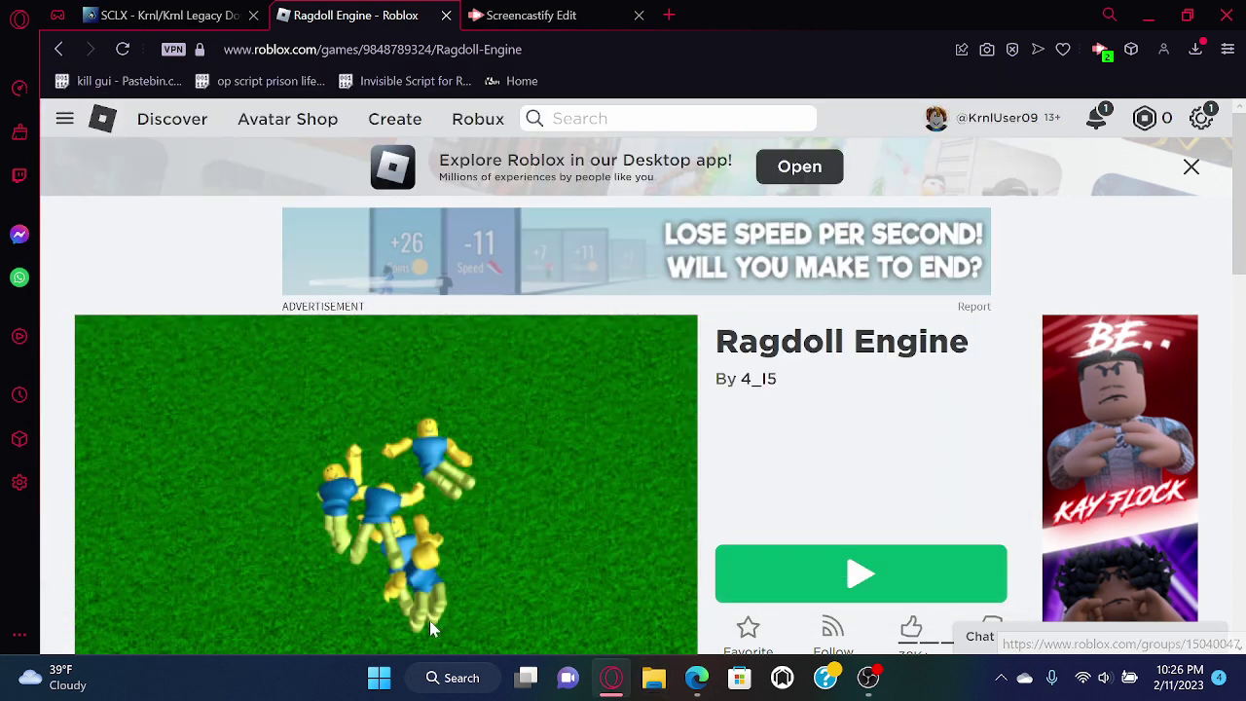
{"action": "key", "text": "super+r"}
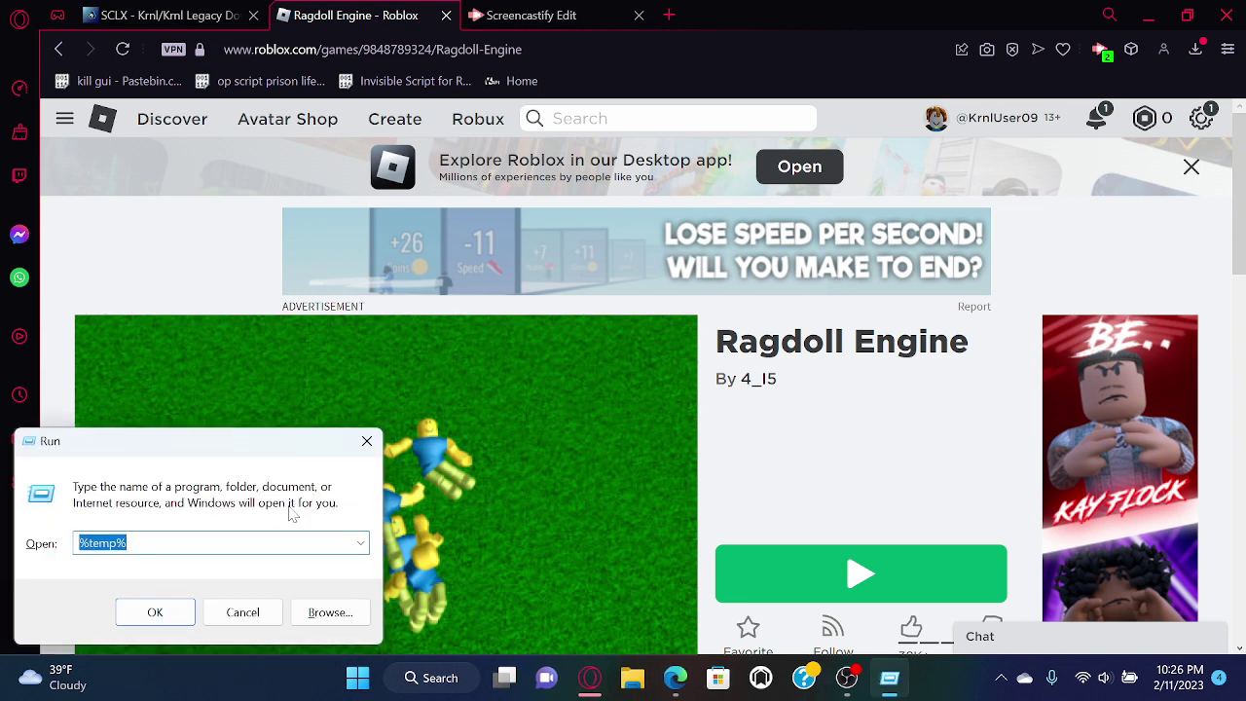
{"action": "key", "text": "BackSpace"}
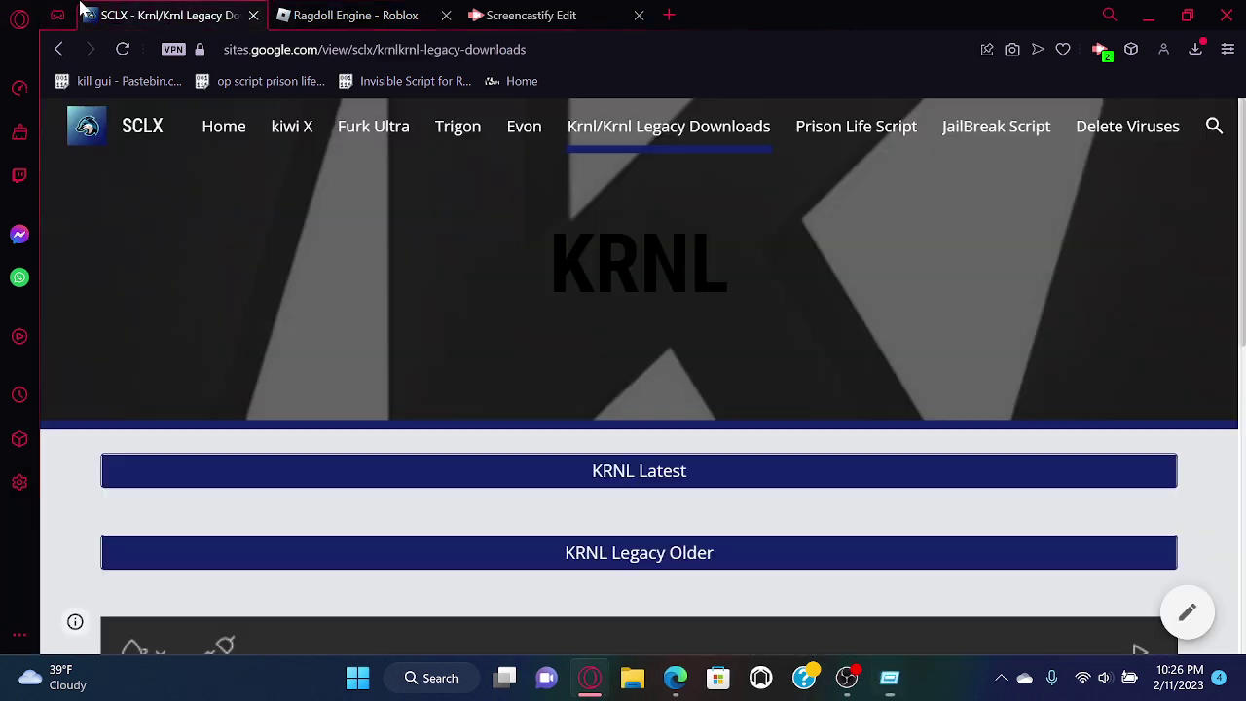
Copy the AppData path from the SCLX Delete Viruses guide into the Run prompt
{"action": "left_click", "coordinate": [136, 14]}
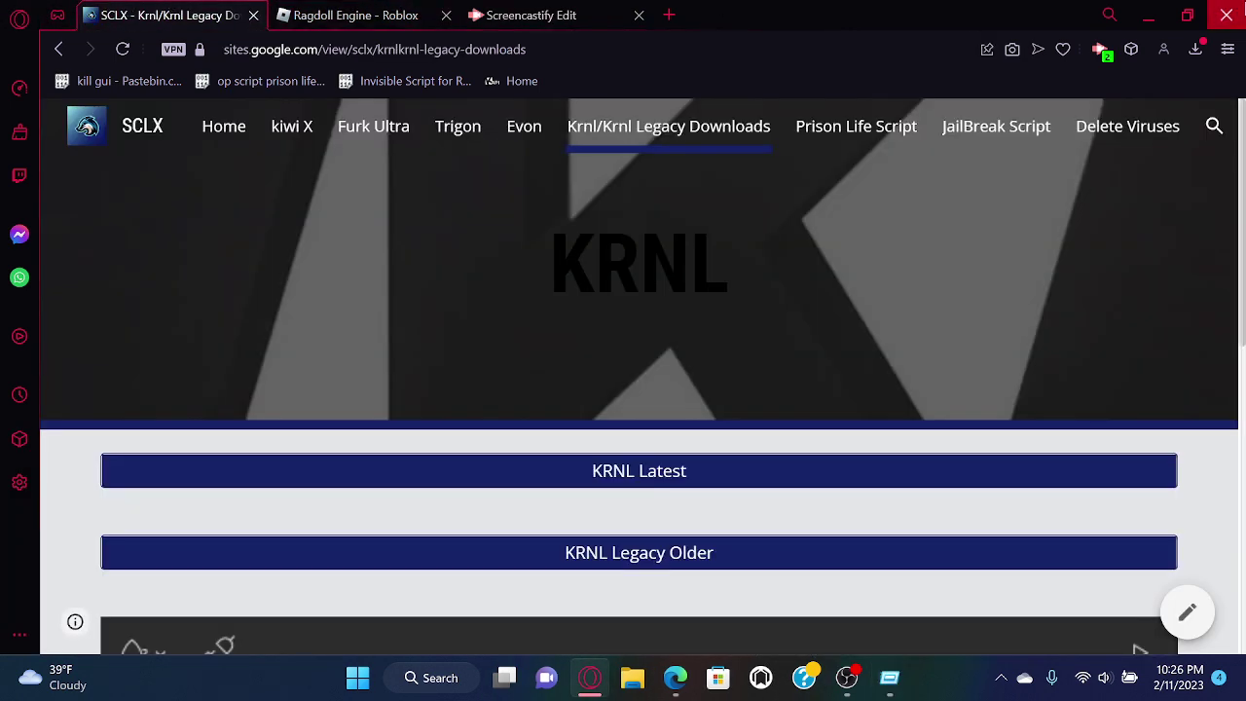
{"action": "left_click", "coordinate": [1154, 126]}
{"action": "scroll", "coordinate": [835, 371], "scroll_direction": "down", "scroll_amount": 5}
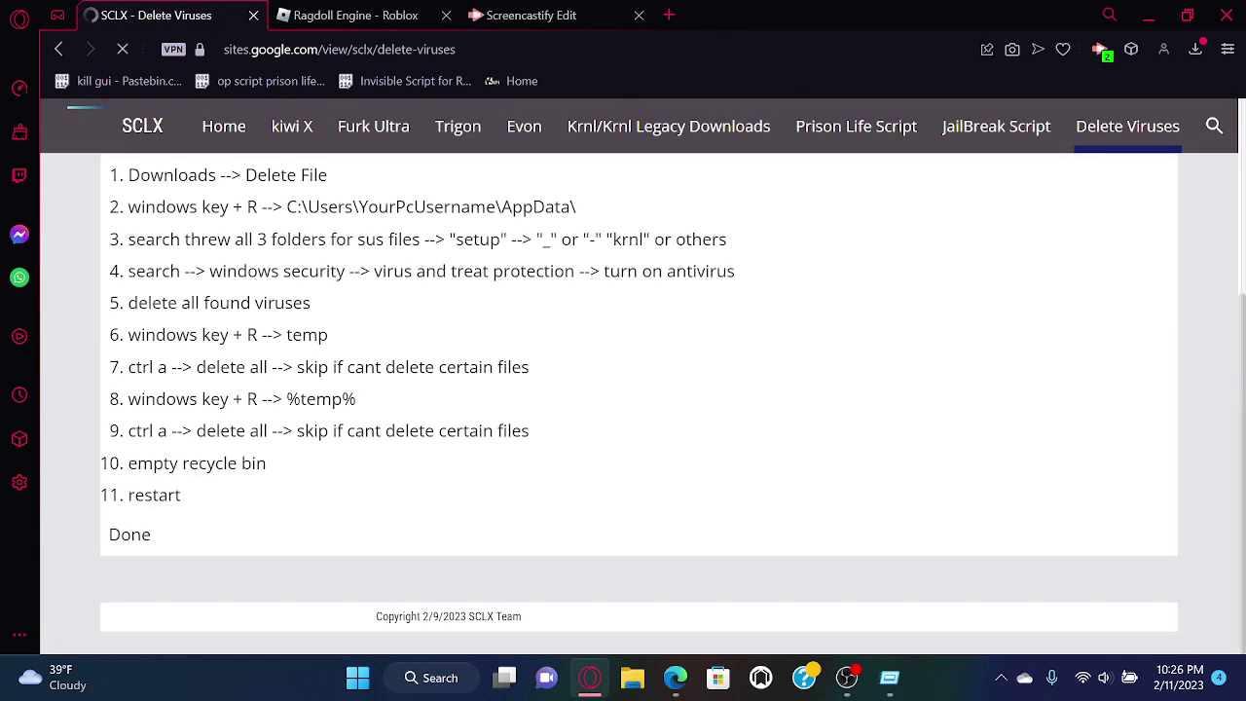
{"action": "left_click_drag", "start_coordinate": [580, 207], "coordinate": [308, 207]}
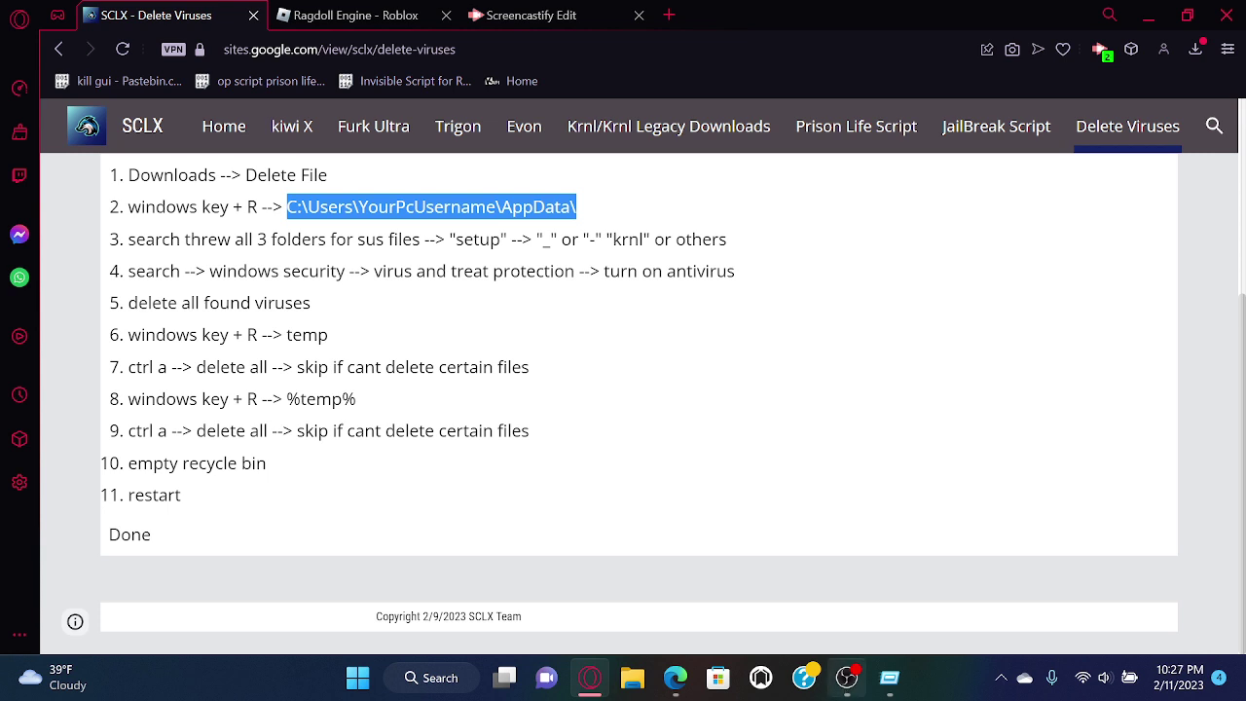
{"action": "left_click", "coordinate": [890, 682]}
{"action": "type", "text": "C:\\Users\\YourPcUsername\\AppData\\"}
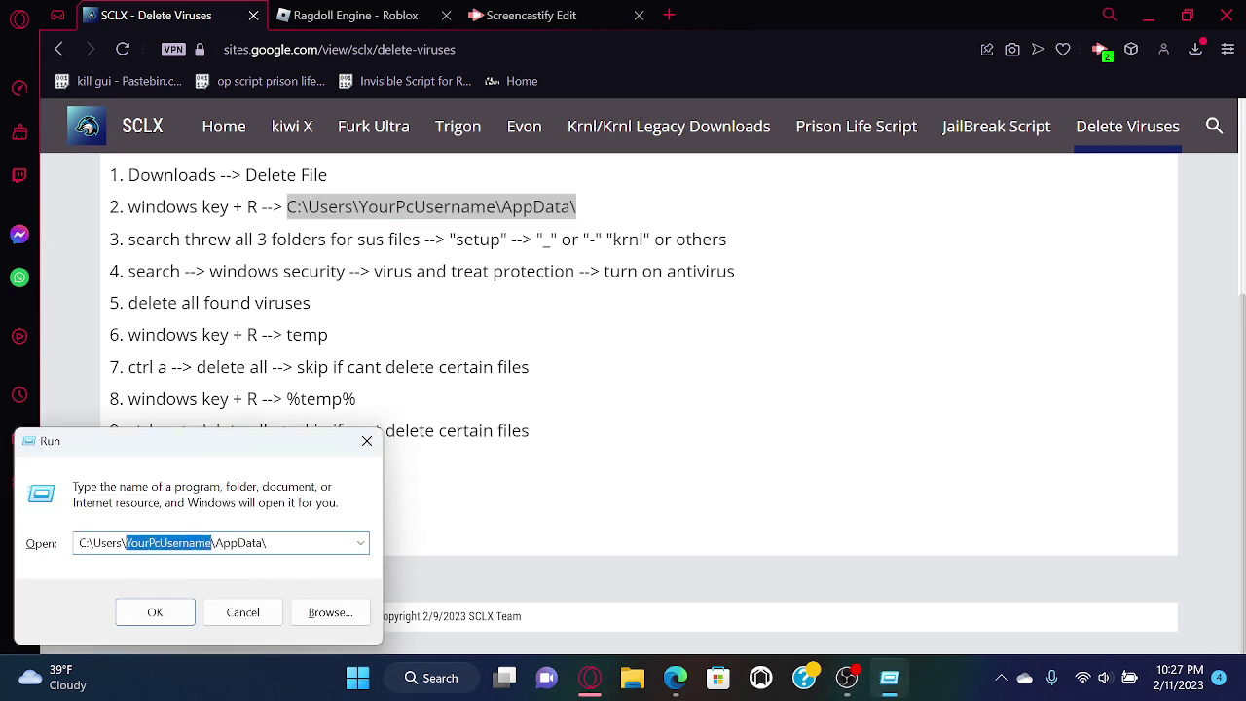
Enter the user name in the path, then delete Krnl from AppData Roaming
{"action": "type", "text": "braxt"}
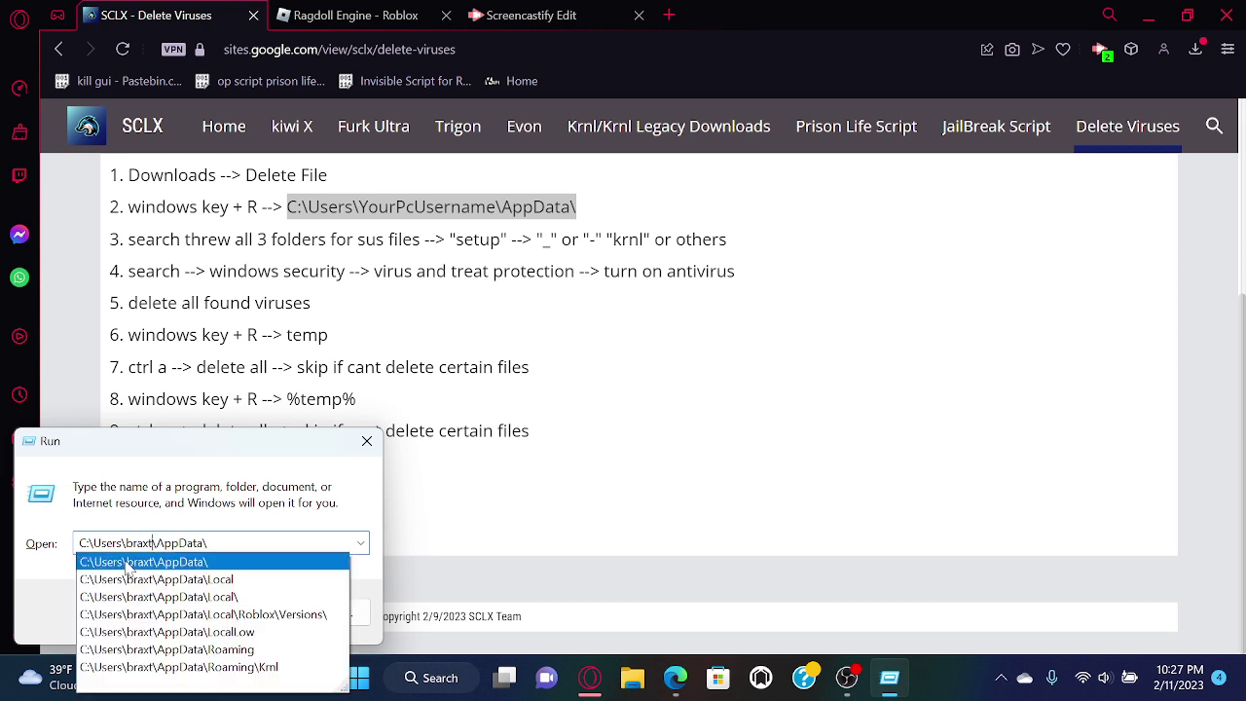
{"action": "key", "text": "Return"}
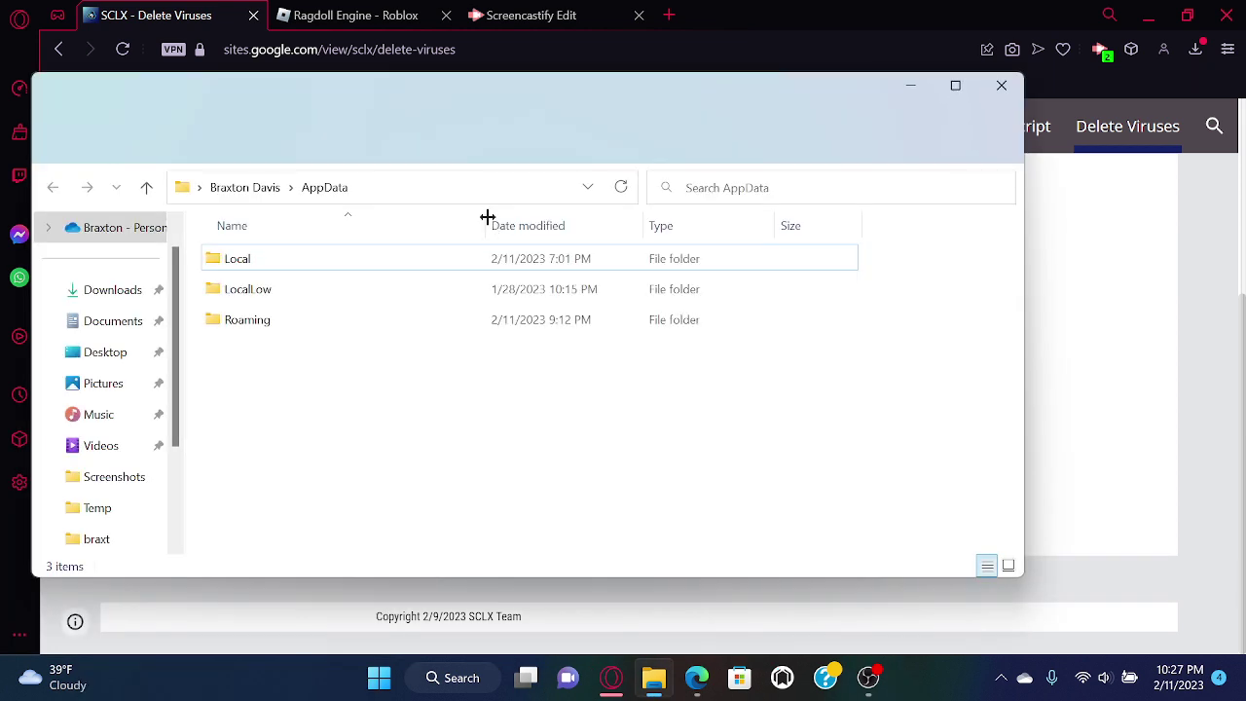
{"action": "double_click", "coordinate": [336, 332]}
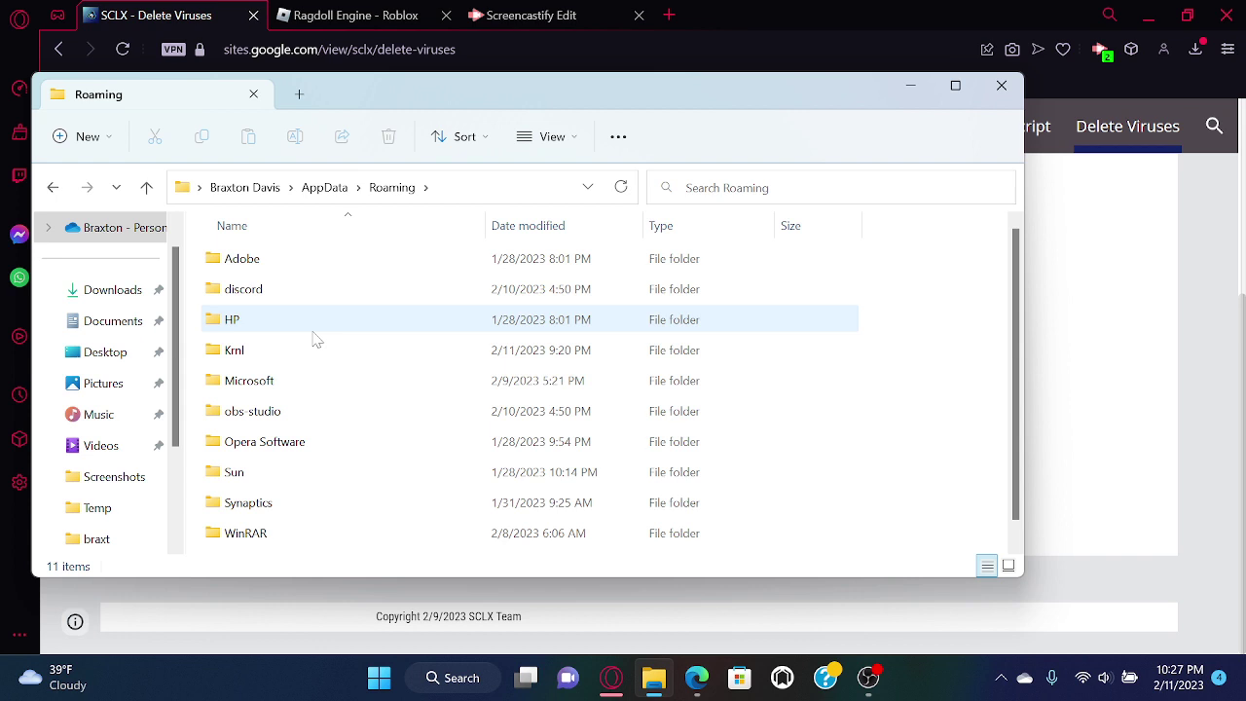
{"action": "left_click", "coordinate": [297, 352]}
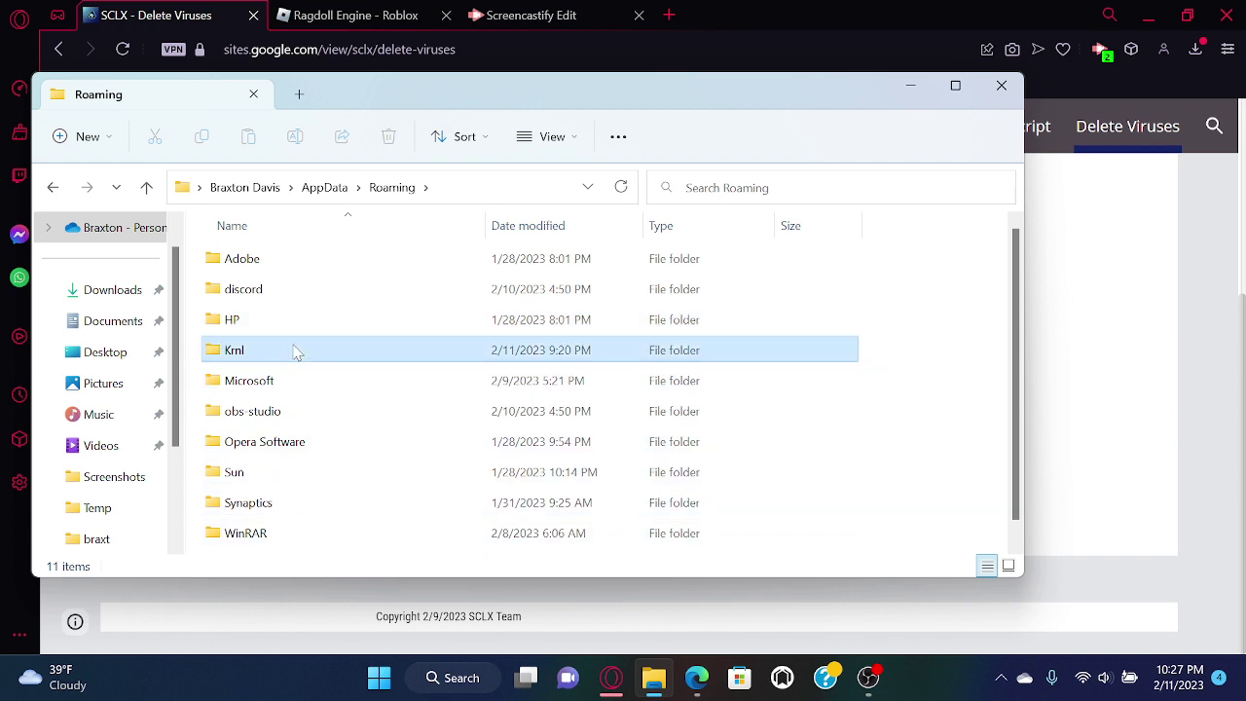
{"action": "left_click", "coordinate": [378, 124]}
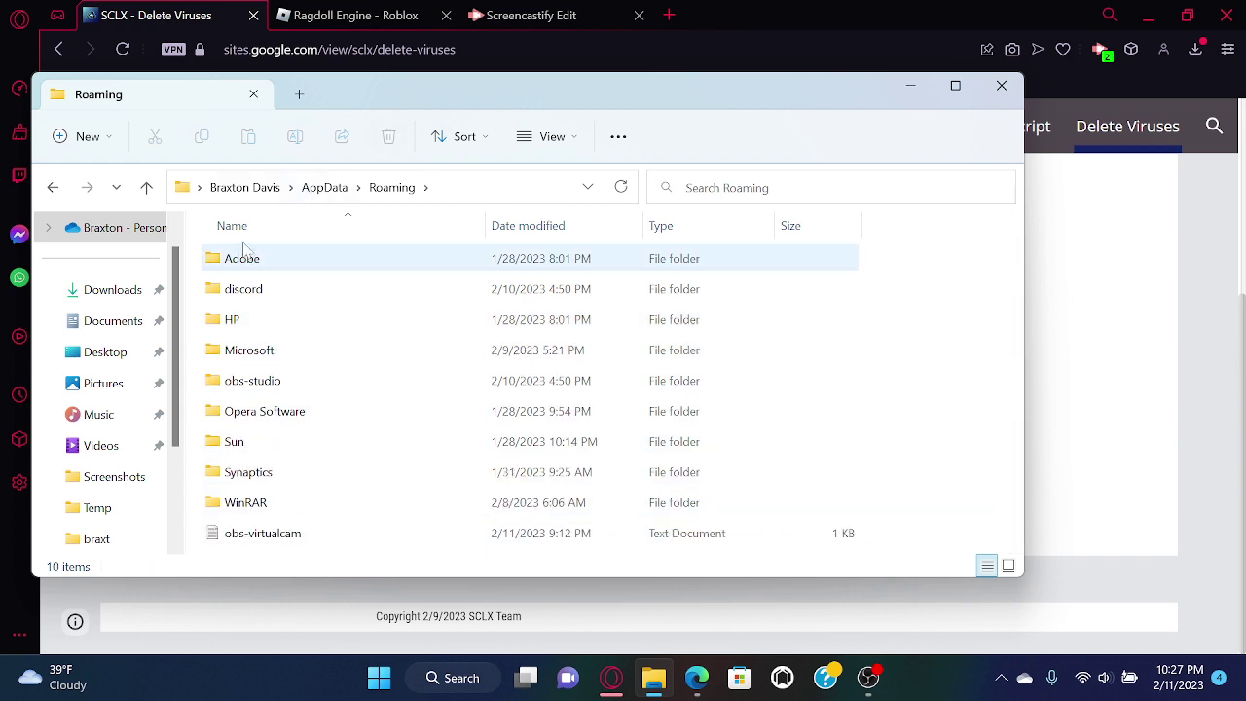
{"action": "left_click", "coordinate": [244, 188]}
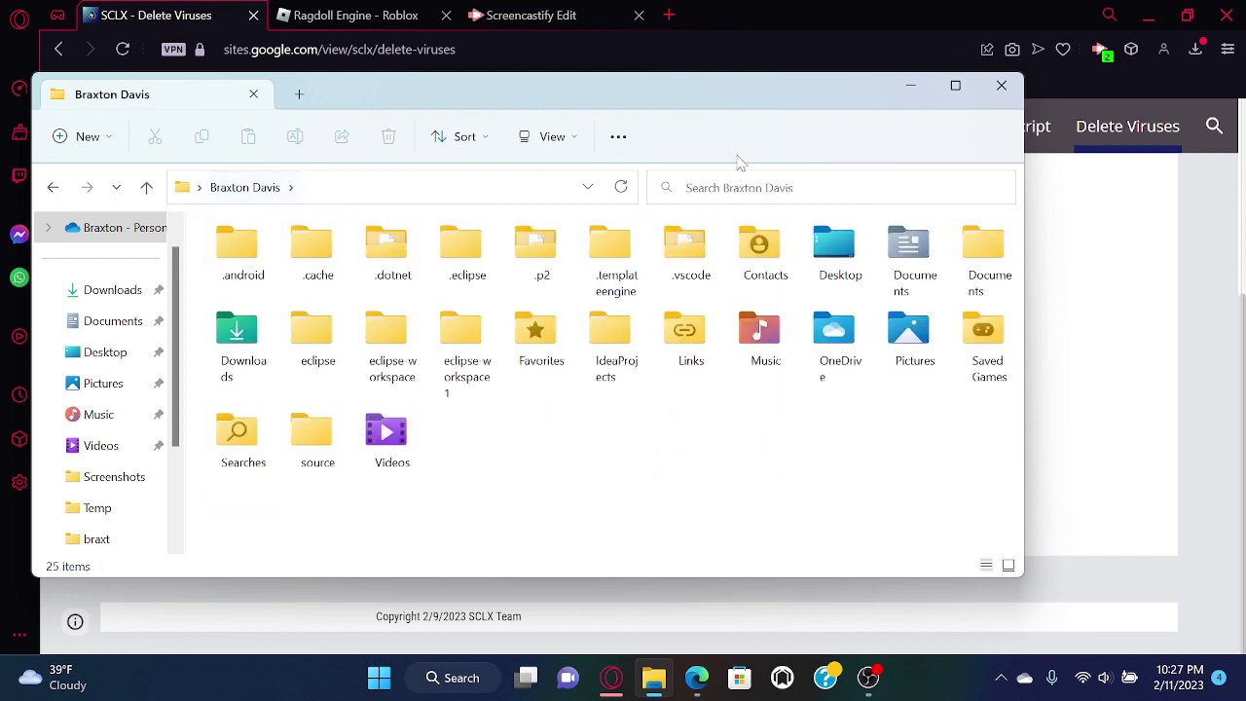
{"action": "left_click", "coordinate": [1001, 86]}
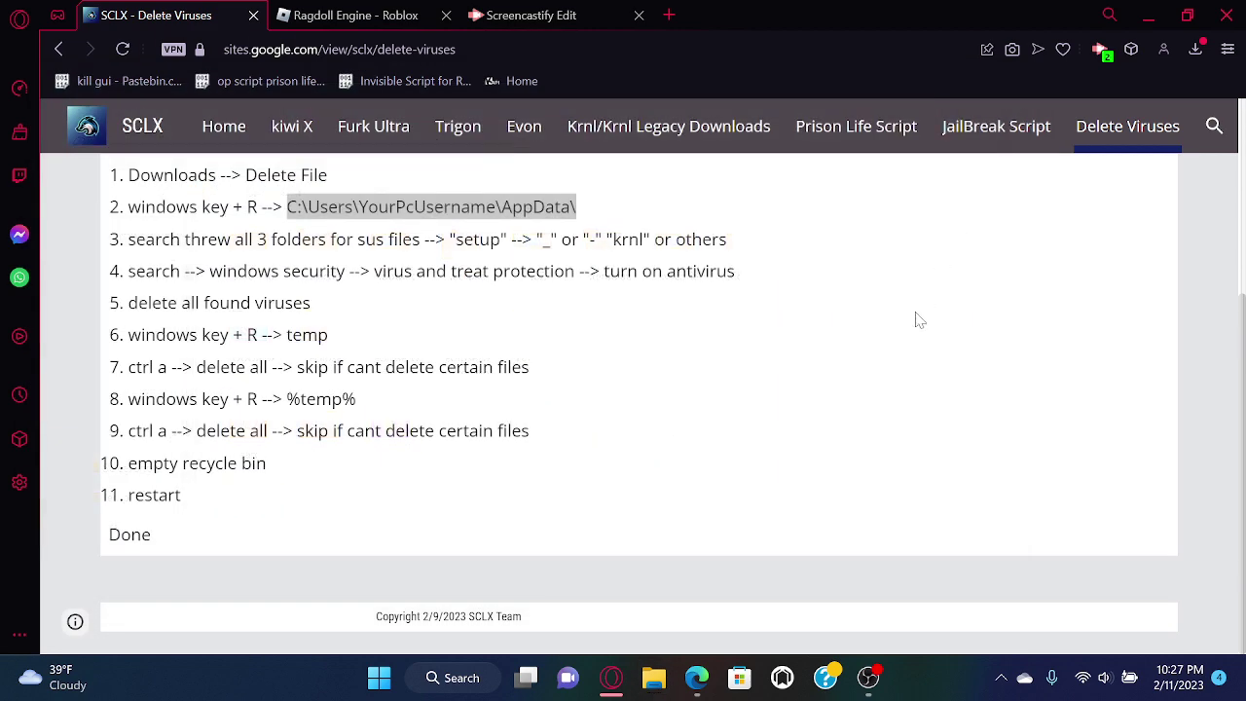
{"action": "key", "text": "super+r"}
{"action": "left_click", "coordinate": [155, 612]}
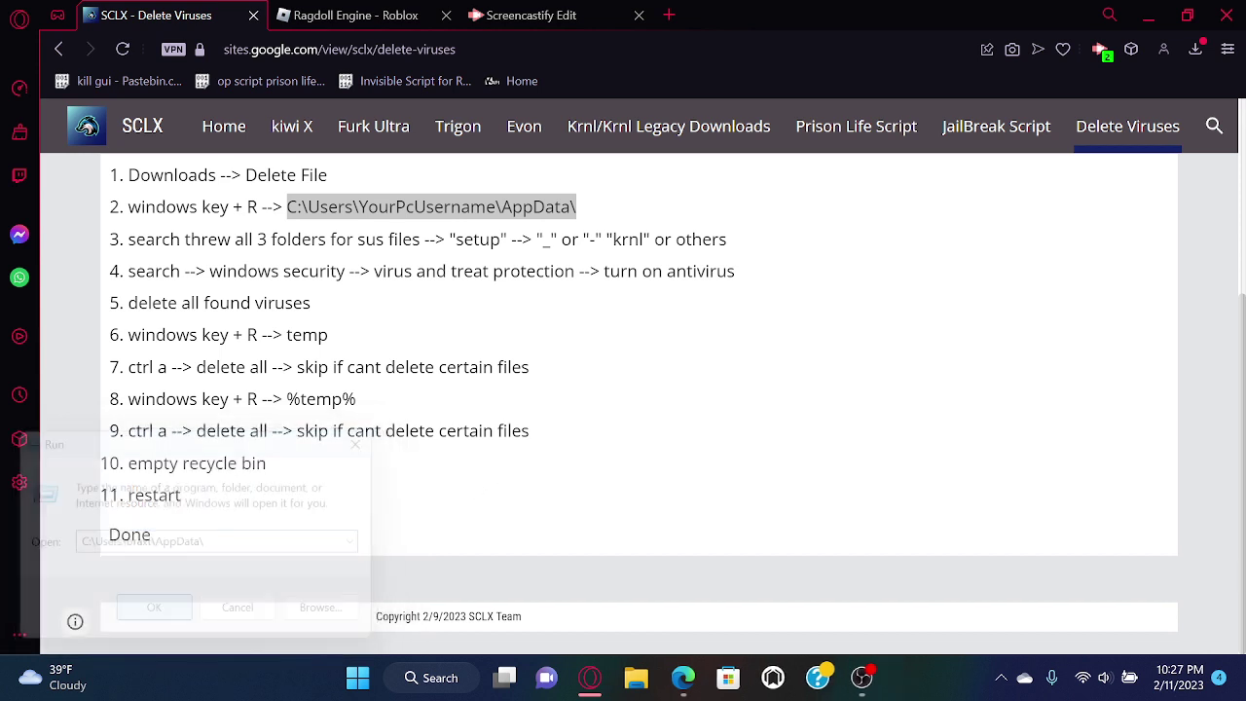
{"action": "double_click", "coordinate": [355, 300]}
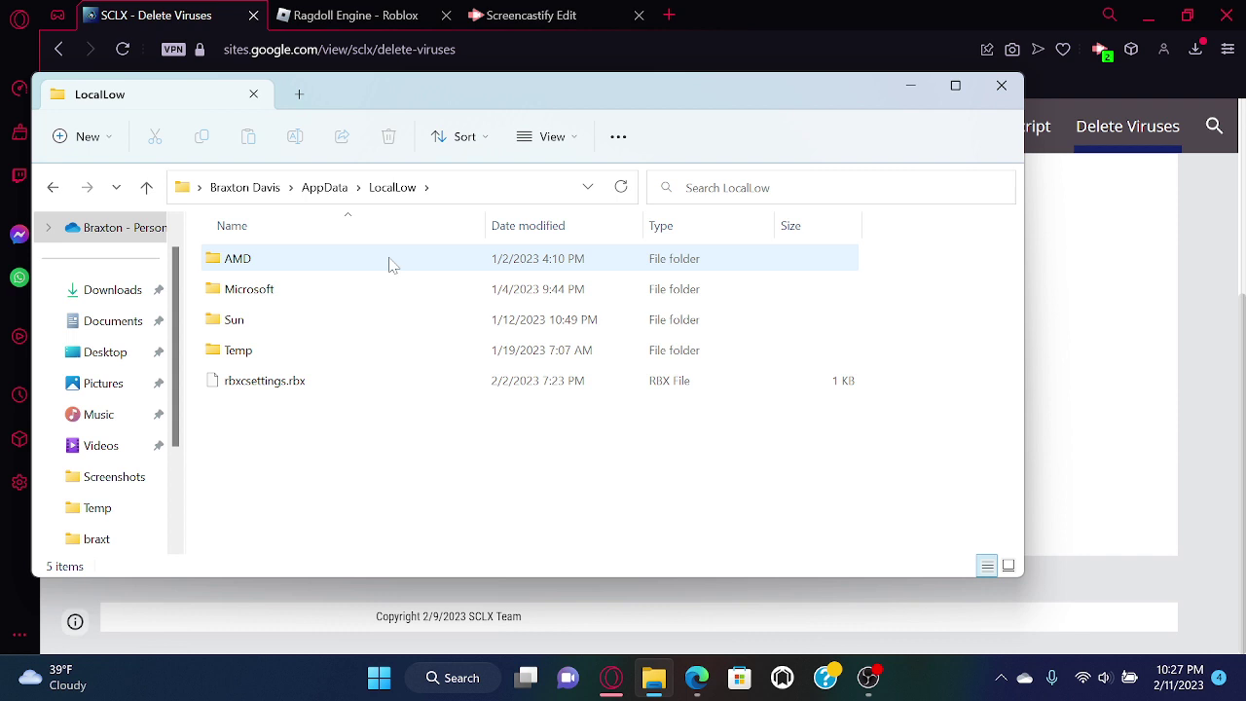
{"action": "left_click", "coordinate": [335, 360]}
{"action": "double_click", "coordinate": [337, 362]}
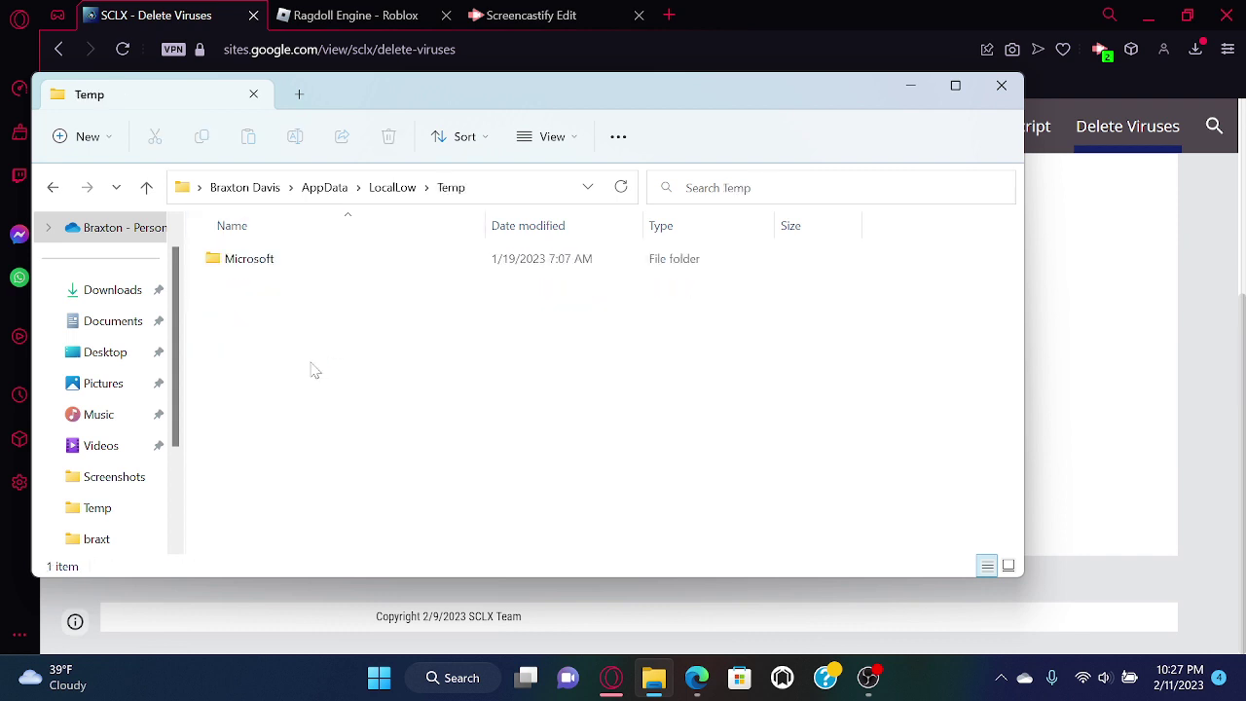
{"action": "left_click", "coordinate": [331, 190]}
{"action": "double_click", "coordinate": [291, 259]}
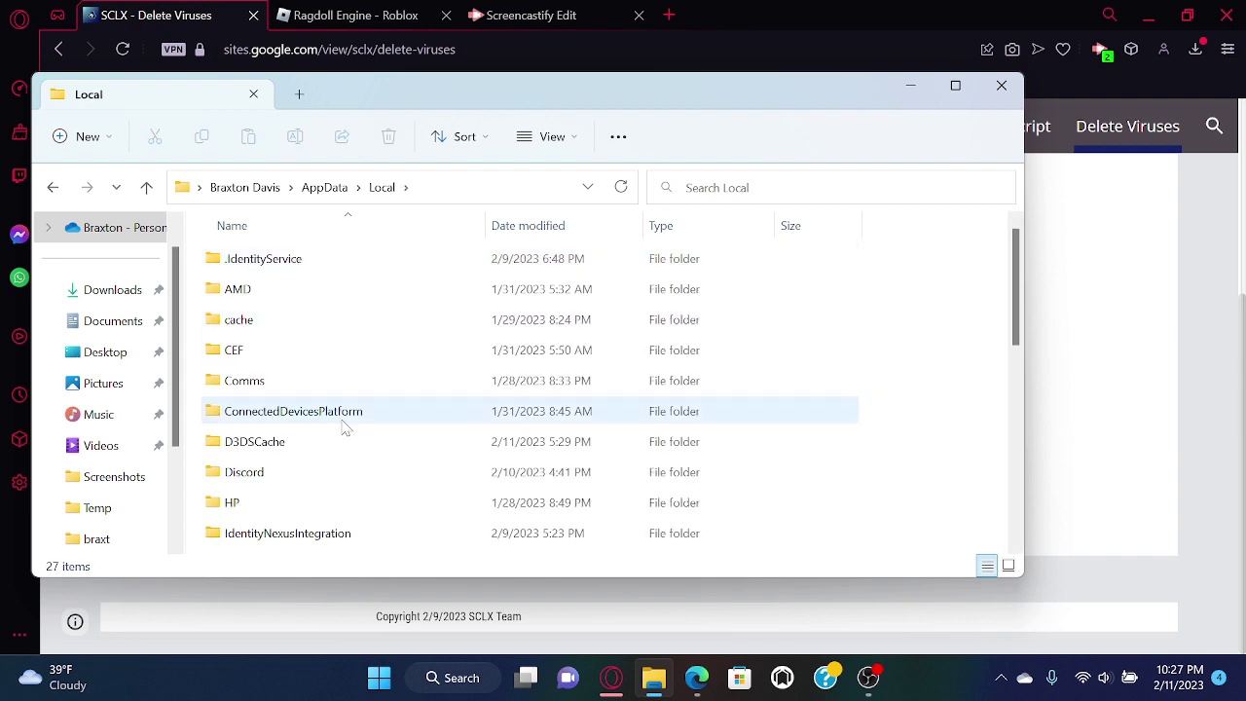
{"action": "scroll", "coordinate": [389, 390], "scroll_direction": "down", "scroll_amount": 3}
{"action": "scroll", "coordinate": [381, 504], "scroll_direction": "down", "scroll_amount": 2}
{"action": "scroll", "coordinate": [382, 504], "scroll_direction": "down", "scroll_amount": 1}
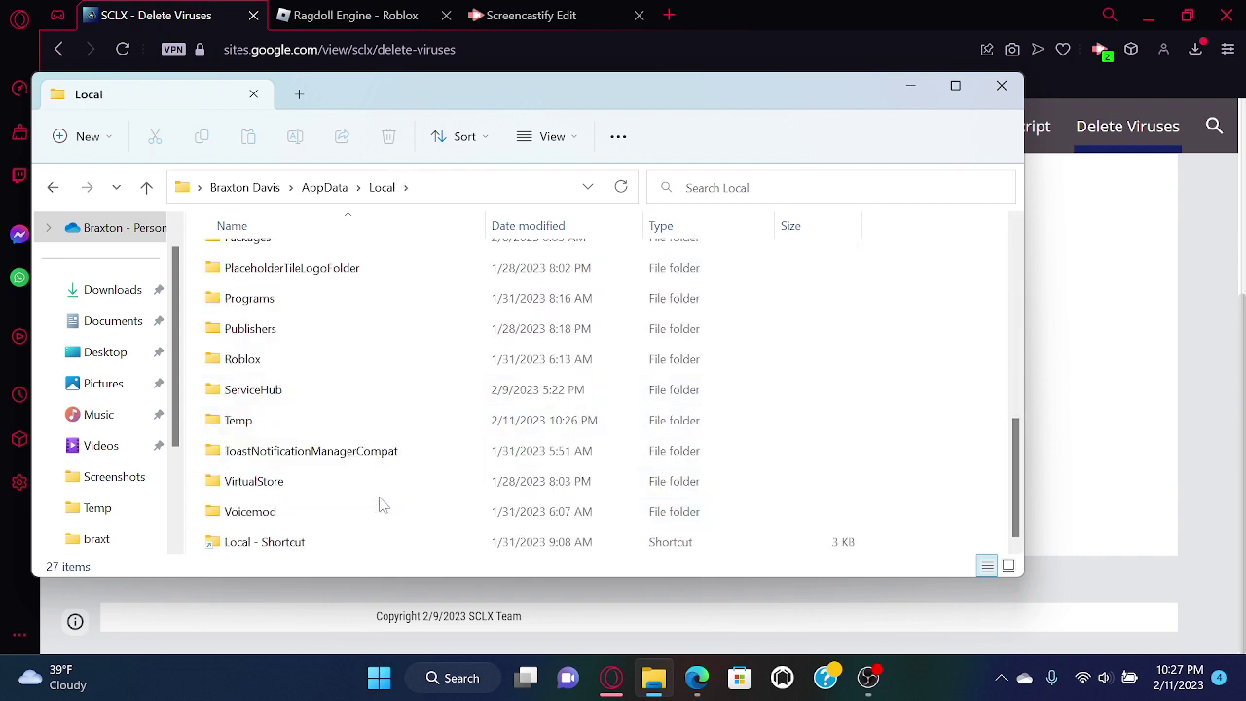
{"action": "scroll", "coordinate": [334, 503], "scroll_direction": "up", "scroll_amount": 1}
{"action": "scroll", "coordinate": [334, 502], "scroll_direction": "up", "scroll_amount": 2}
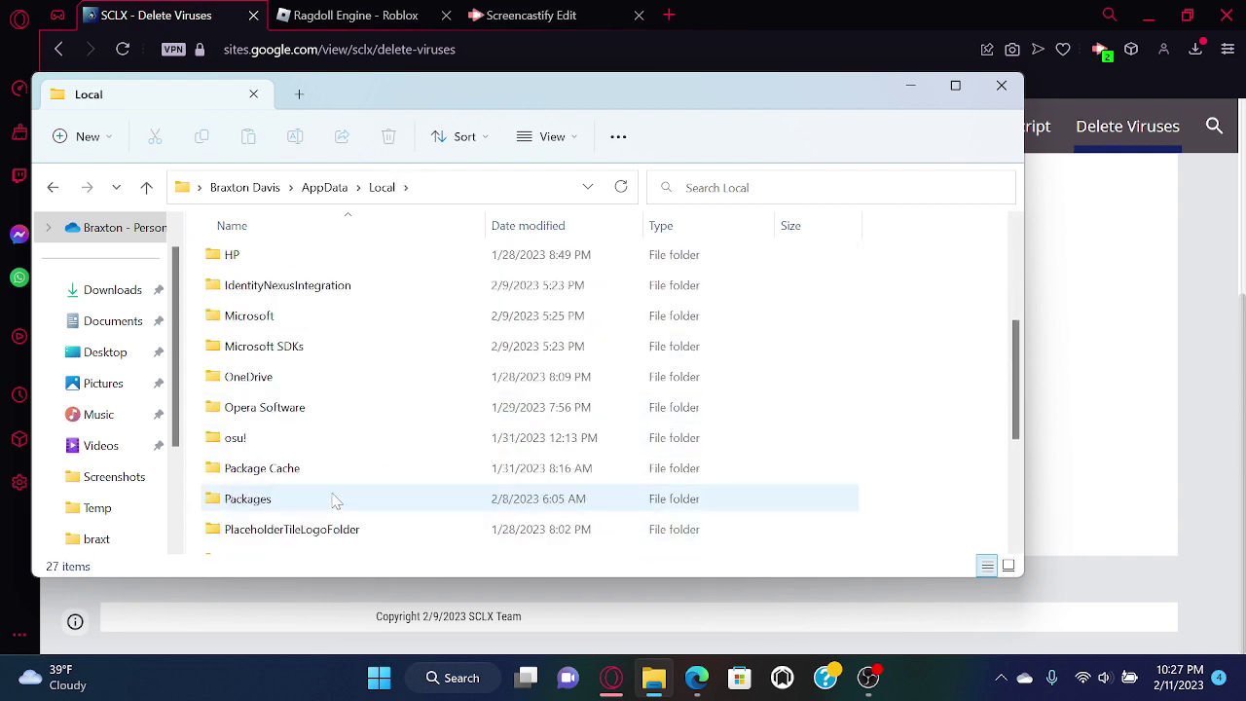
{"action": "scroll", "coordinate": [340, 482], "scroll_direction": "up", "scroll_amount": 1}
{"action": "scroll", "coordinate": [366, 409], "scroll_direction": "up", "scroll_amount": 2}
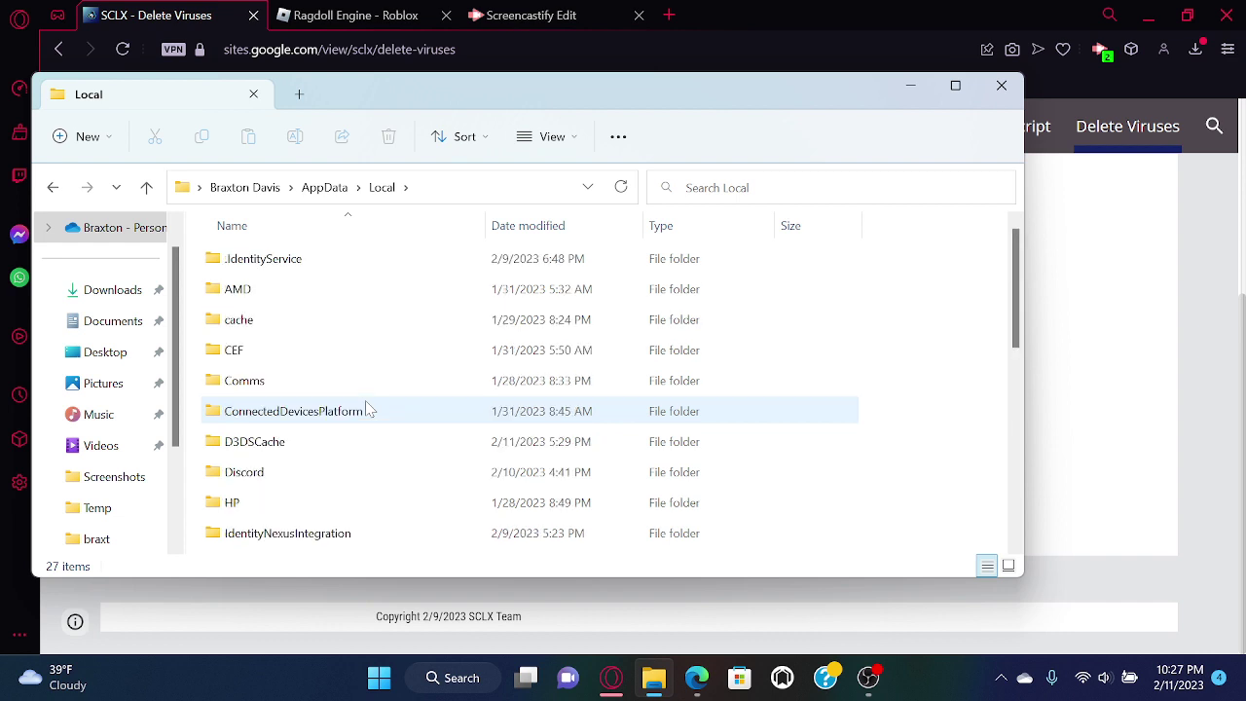
{"action": "scroll", "coordinate": [398, 317], "scroll_direction": "down", "scroll_amount": 2}
{"action": "scroll", "coordinate": [370, 370], "scroll_direction": "down", "scroll_amount": 1}
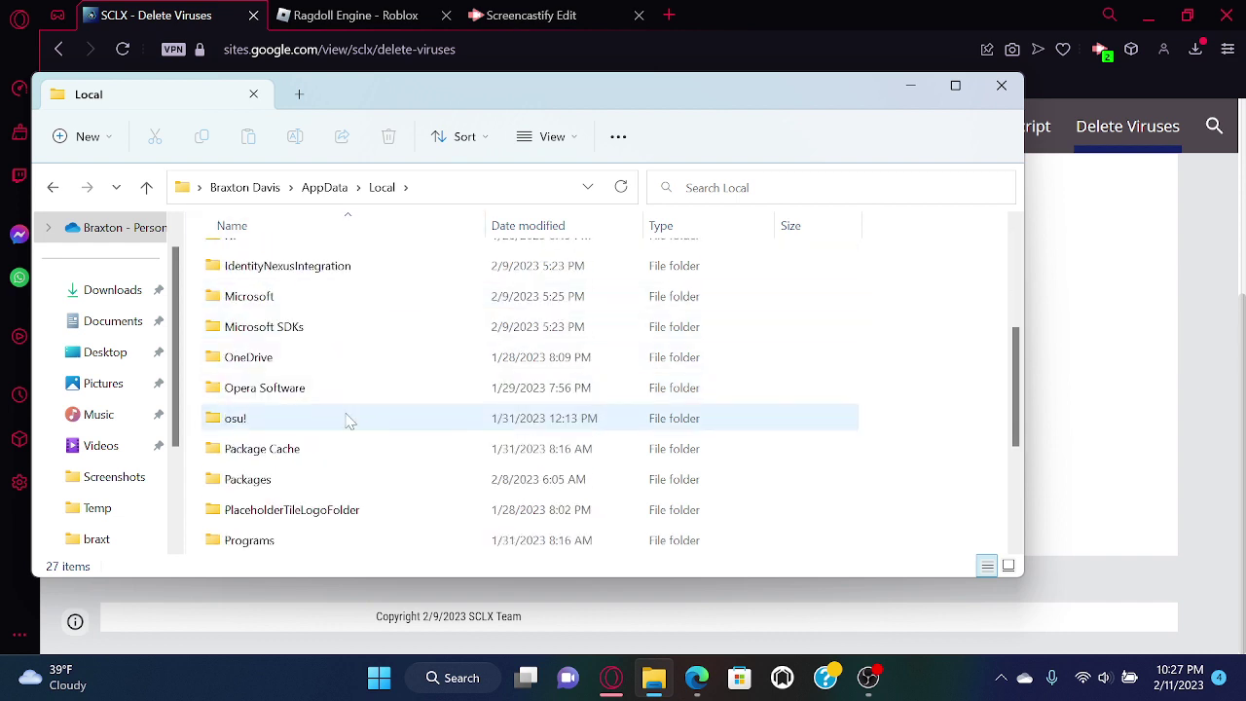
{"action": "scroll", "coordinate": [346, 428], "scroll_direction": "down", "scroll_amount": 2}
{"action": "scroll", "coordinate": [343, 438], "scroll_direction": "down", "scroll_amount": 1}
{"action": "scroll", "coordinate": [343, 438], "scroll_direction": "up", "scroll_amount": 2}
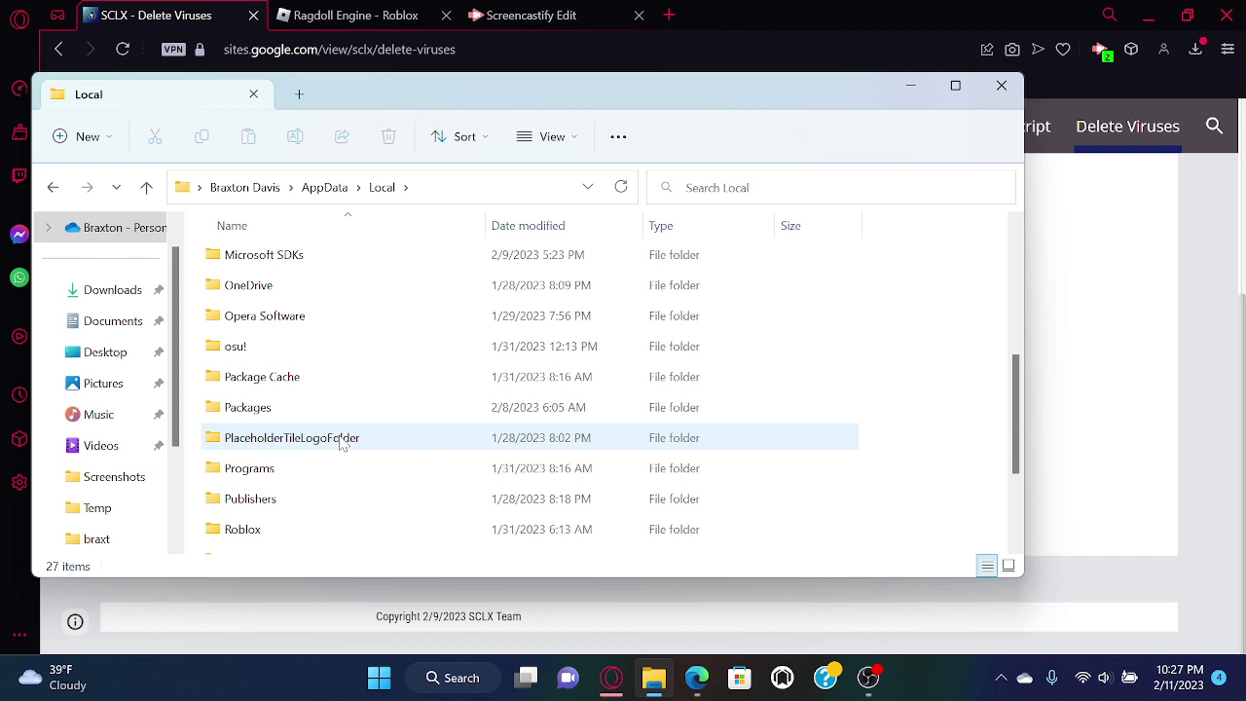
{"action": "scroll", "coordinate": [336, 458], "scroll_direction": "down", "scroll_amount": 2}
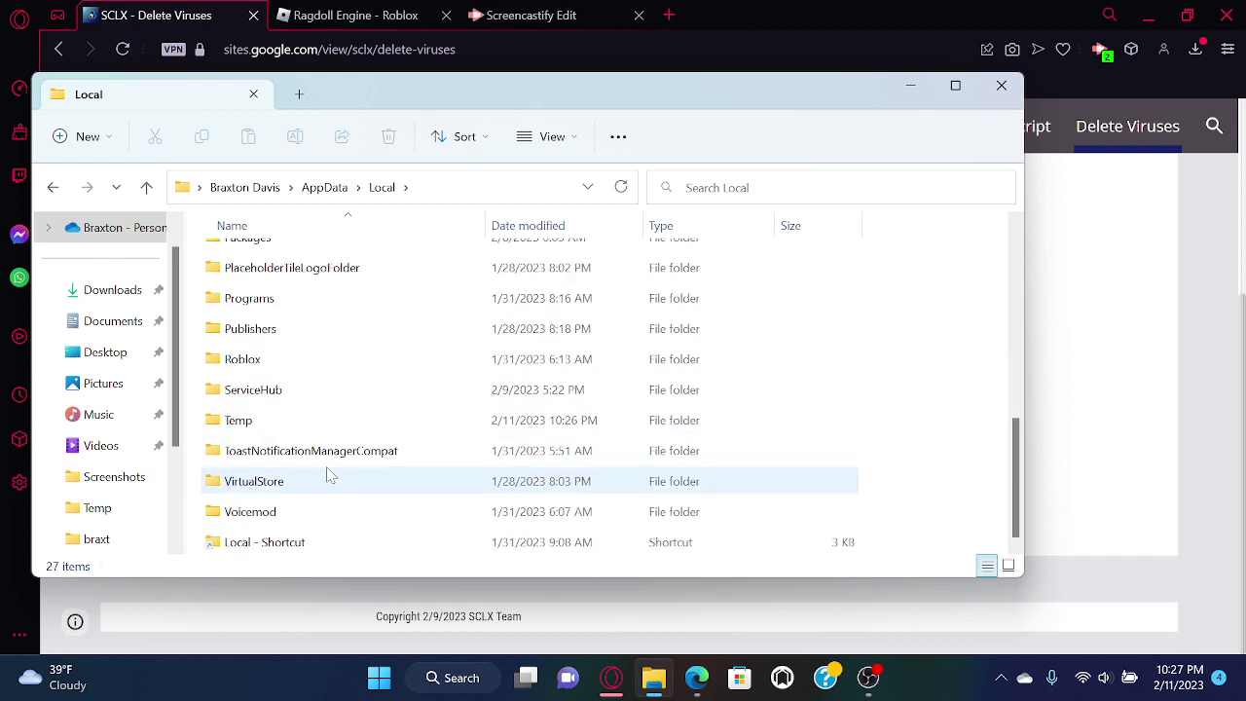
{"action": "double_click", "coordinate": [292, 309]}
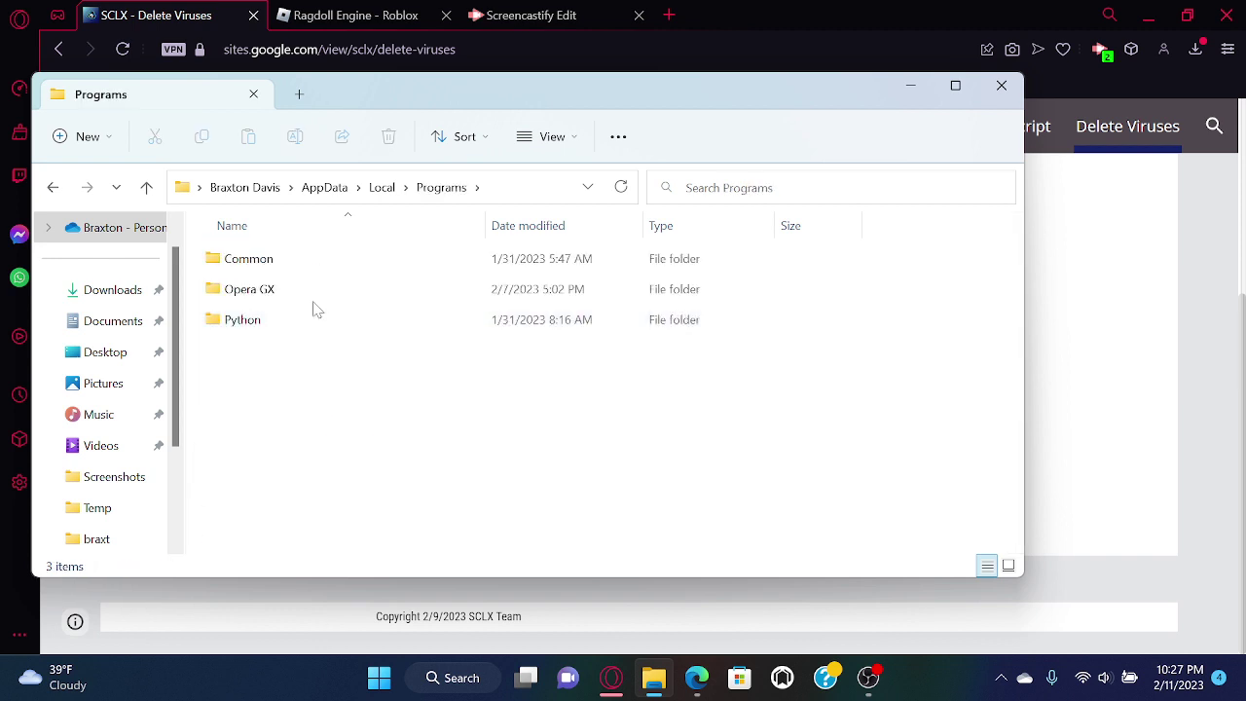
{"action": "double_click", "coordinate": [356, 259]}
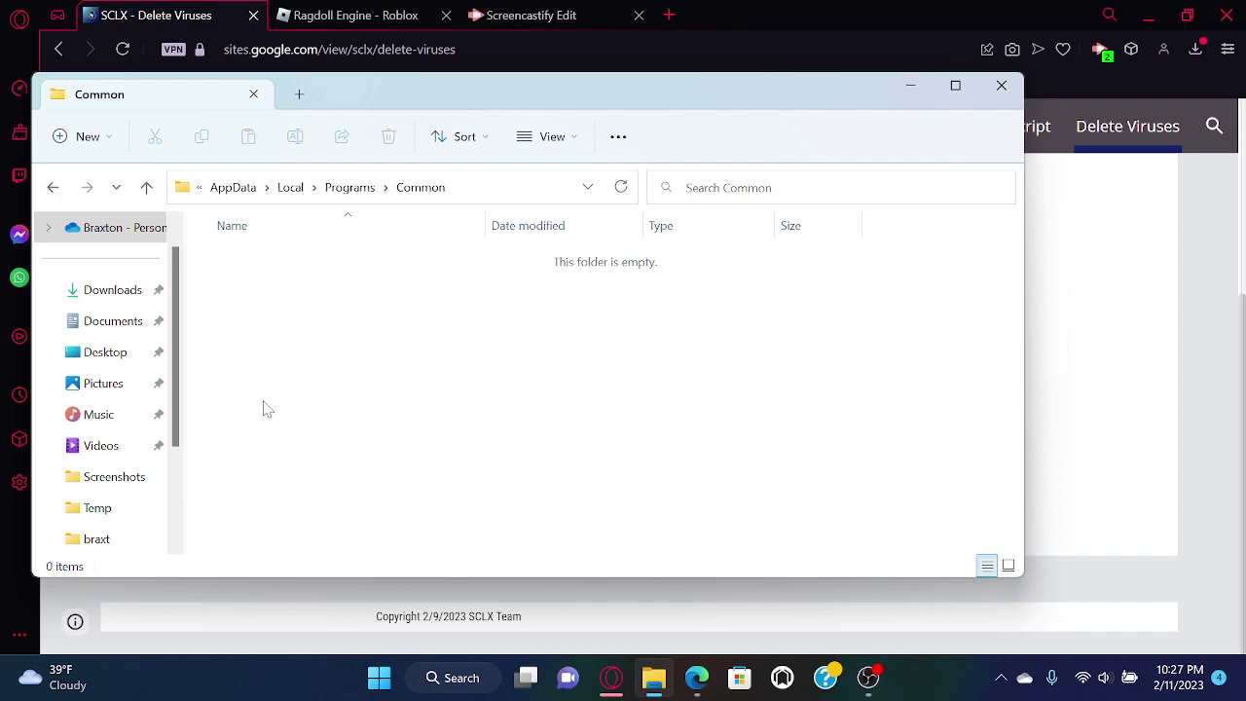
{"action": "left_click", "coordinate": [1001, 86]}
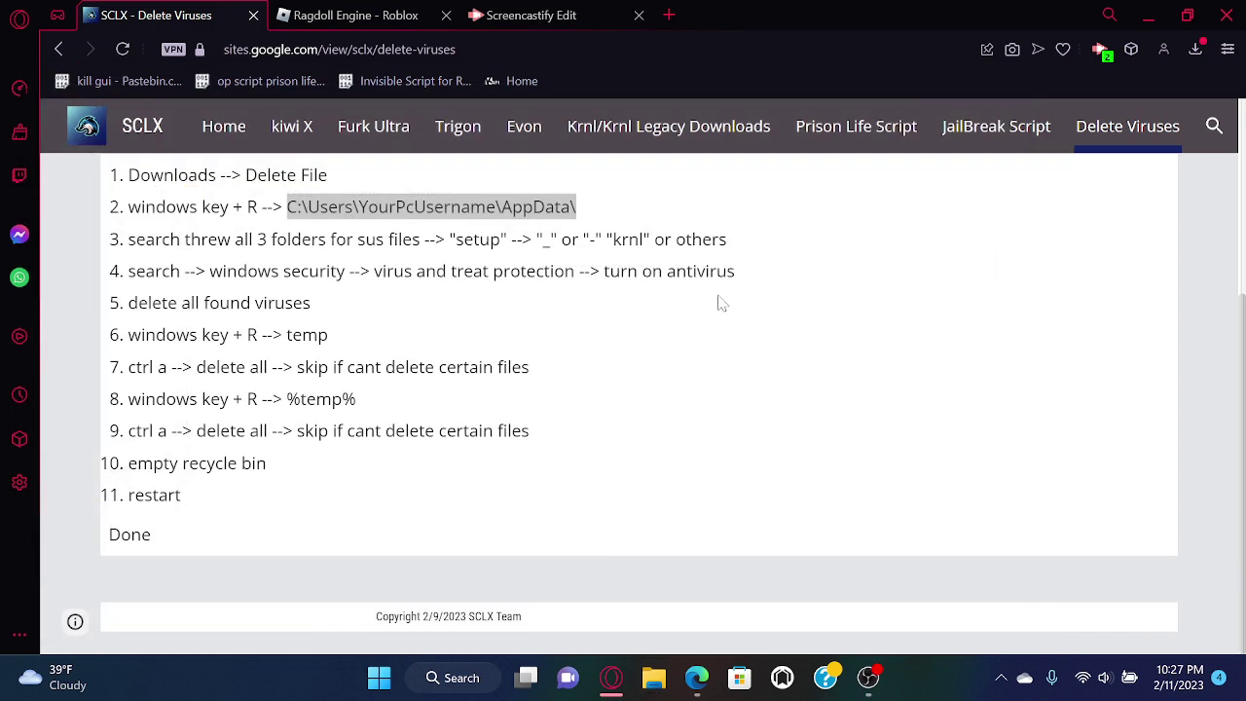
Empty the Recycle Bin, confirming permanent deletion of its 58 items
{"action": "left_click", "coordinate": [1149, 15]}
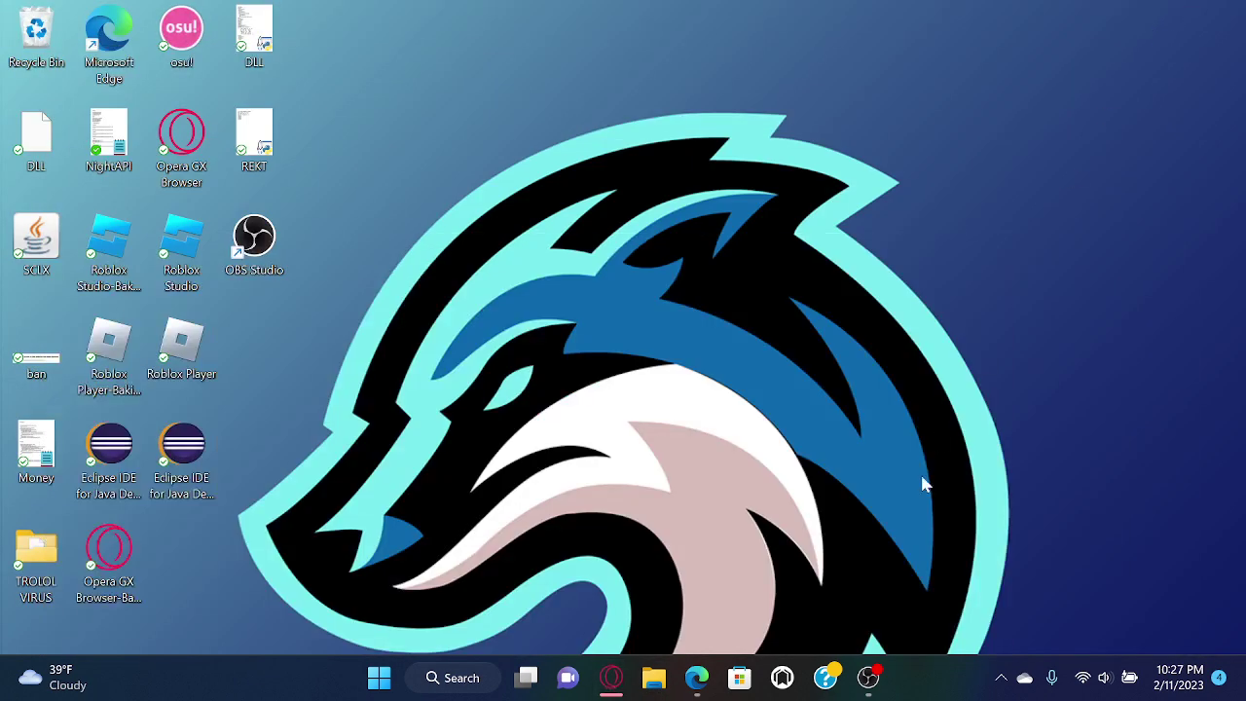
{"action": "right_click", "coordinate": [41, 32]}
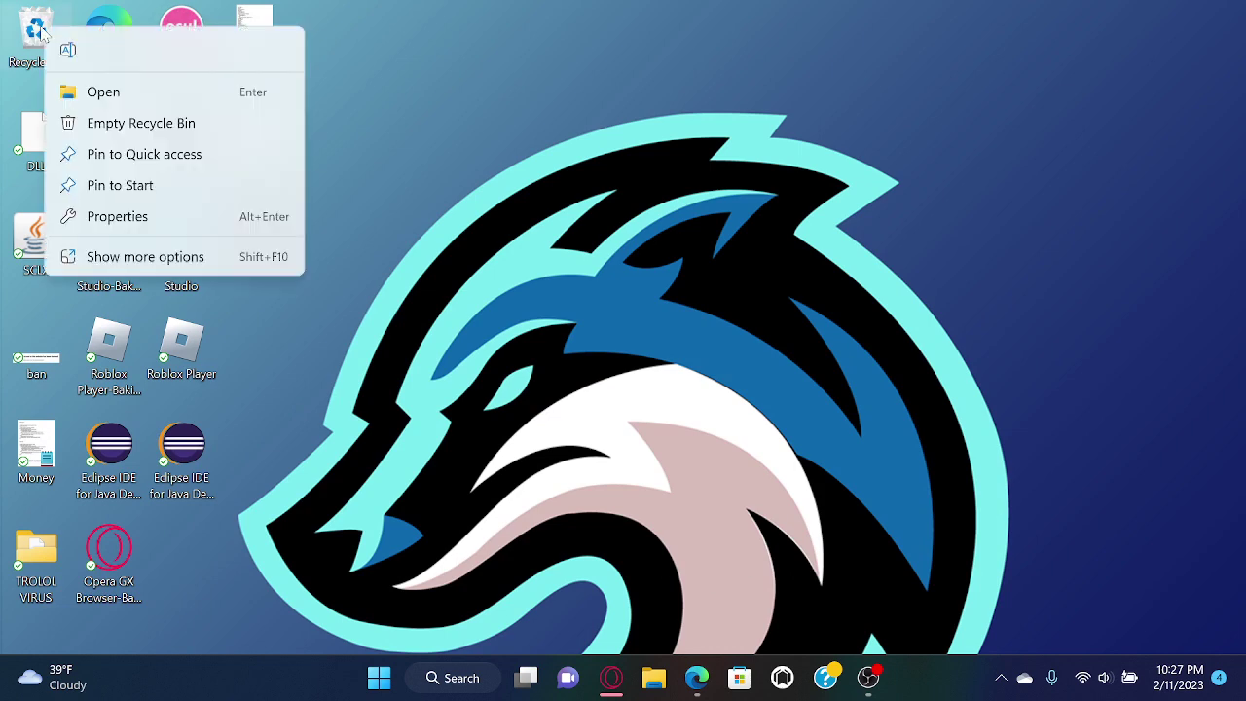
{"action": "left_click", "coordinate": [105, 124]}
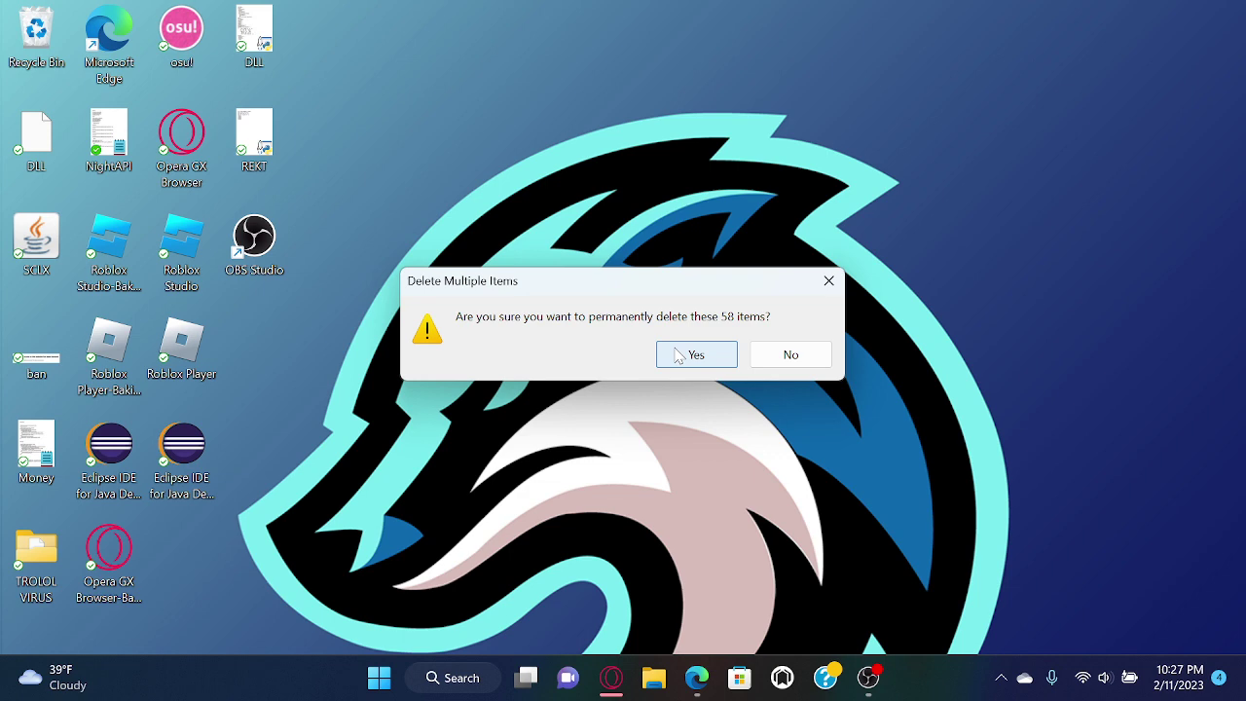
{"action": "left_click", "coordinate": [690, 355]}
Launch Windows Security from the hidden notification-area icons
{"action": "left_click", "coordinate": [1001, 678]}
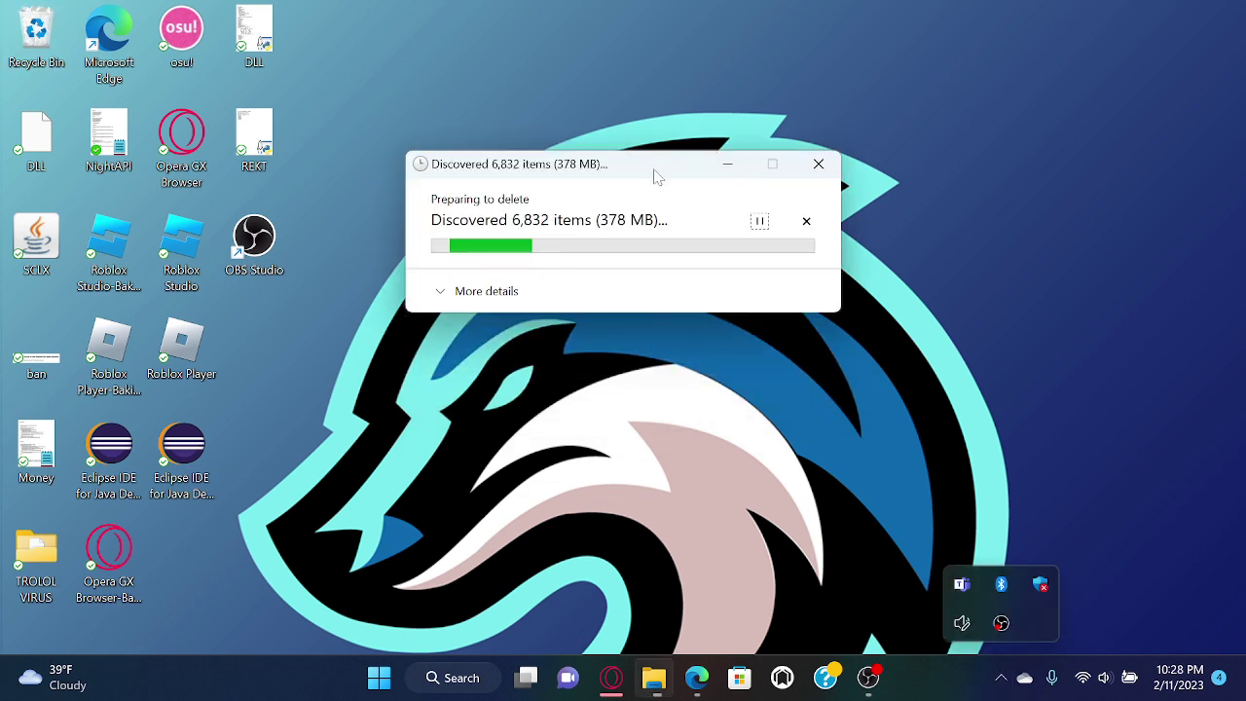
{"action": "mouse_move", "coordinate": [653, 172]}
{"action": "left_mouse_down"}
{"action": "mouse_move", "coordinate": [577, 255]}
{"action": "mouse_move", "coordinate": [734, 68]}
{"action": "left_mouse_up"}
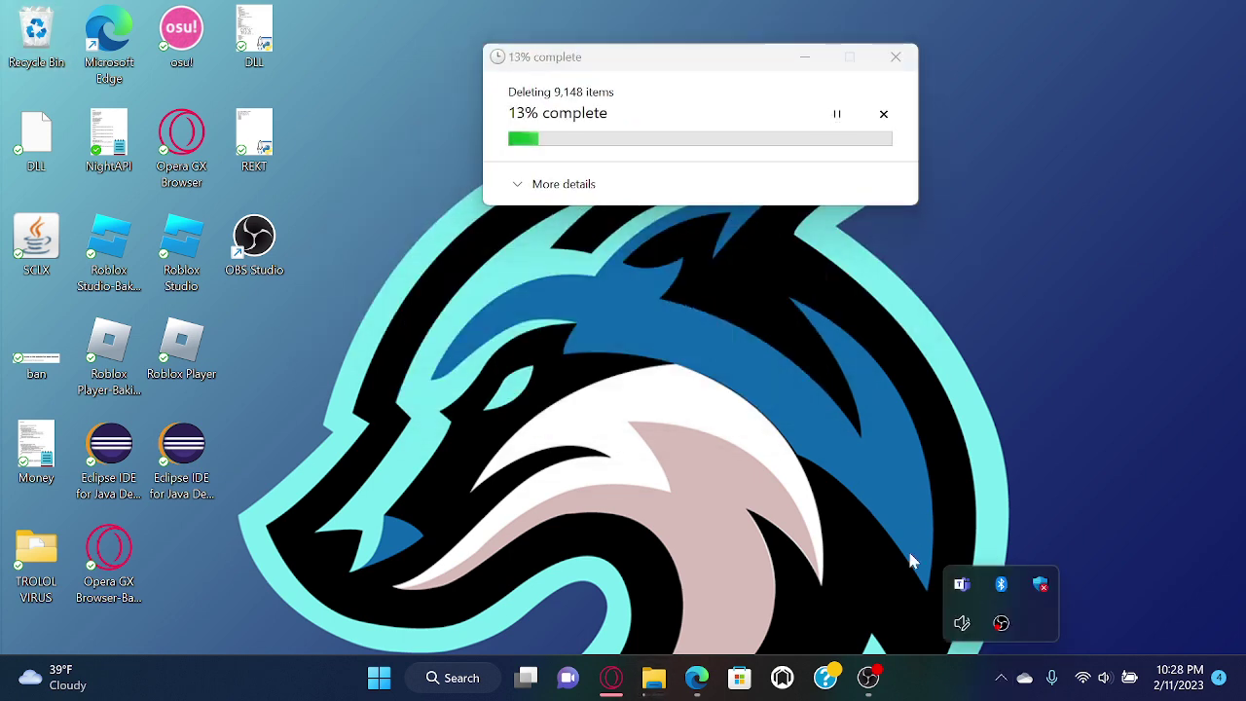
{"action": "left_click", "coordinate": [1020, 686]}
{"action": "left_click", "coordinate": [1001, 678]}
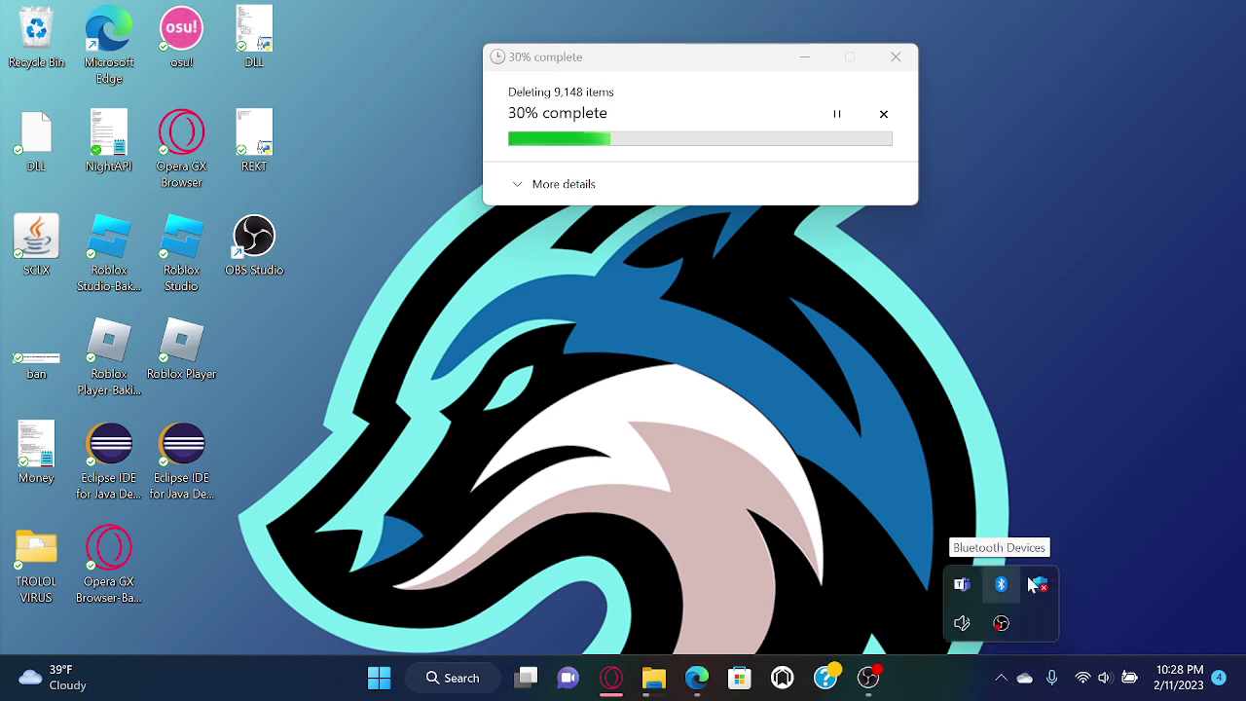
{"action": "left_click", "coordinate": [1041, 584]}
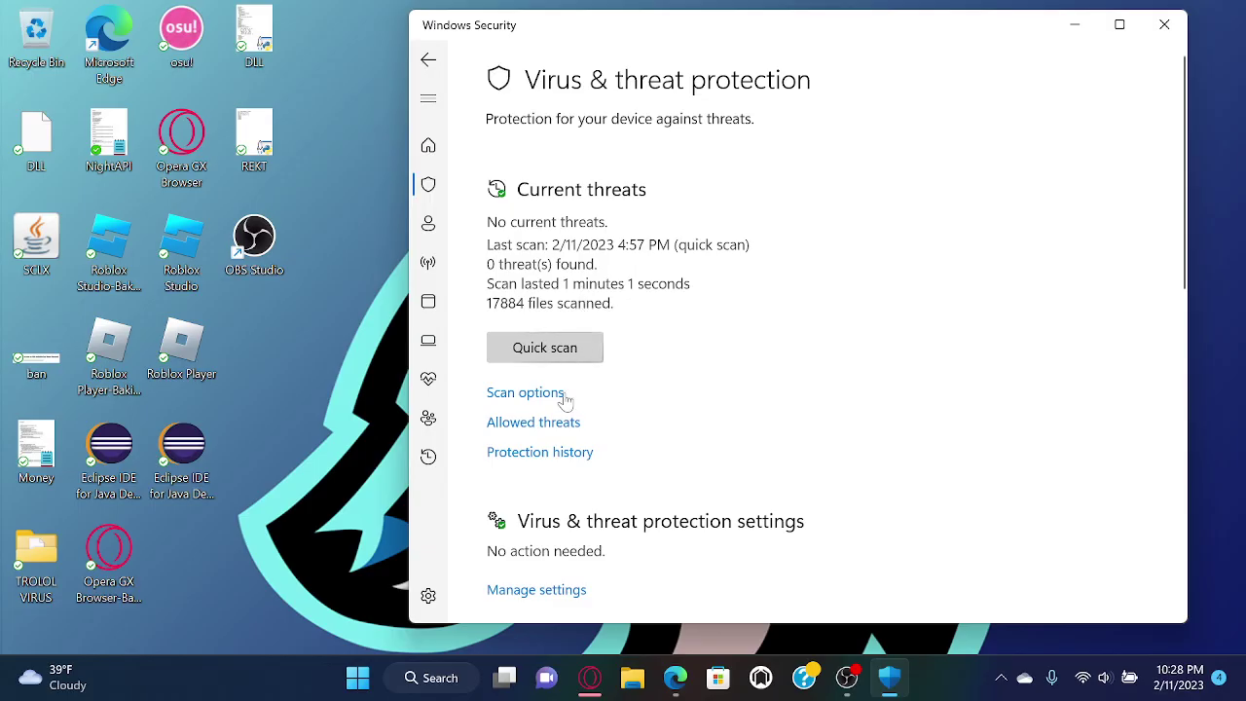
Open Protection history and check the detected app's Downloads location in File Explorer
{"action": "left_click", "coordinate": [553, 453]}
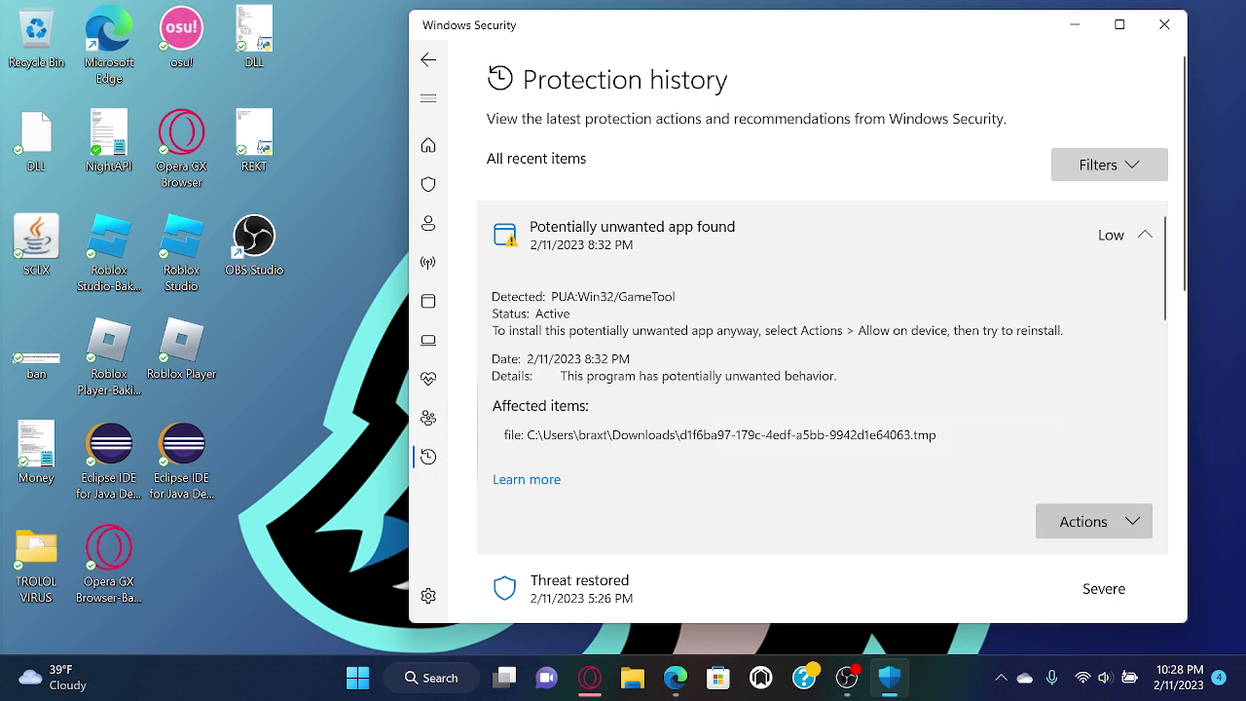
{"action": "left_click_drag", "start_coordinate": [523, 435], "coordinate": [677, 435]}
{"action": "left_click", "coordinate": [1097, 521]}
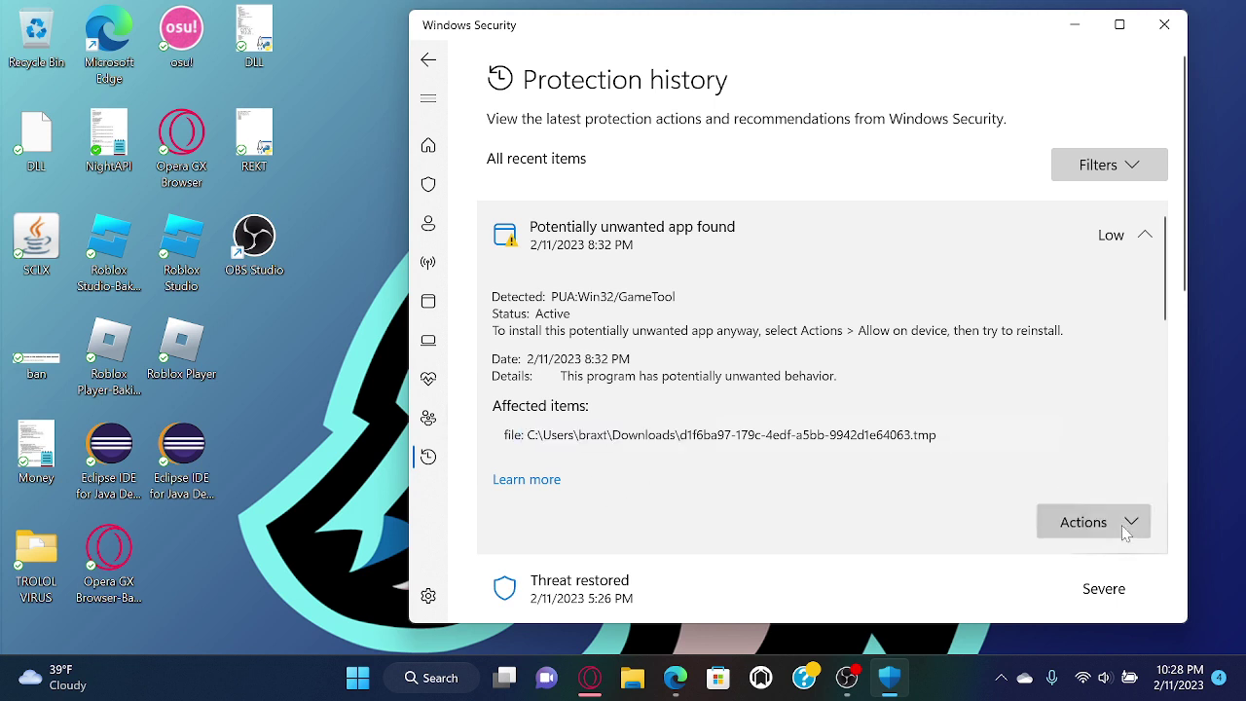
{"action": "left_click", "coordinate": [1108, 590]}
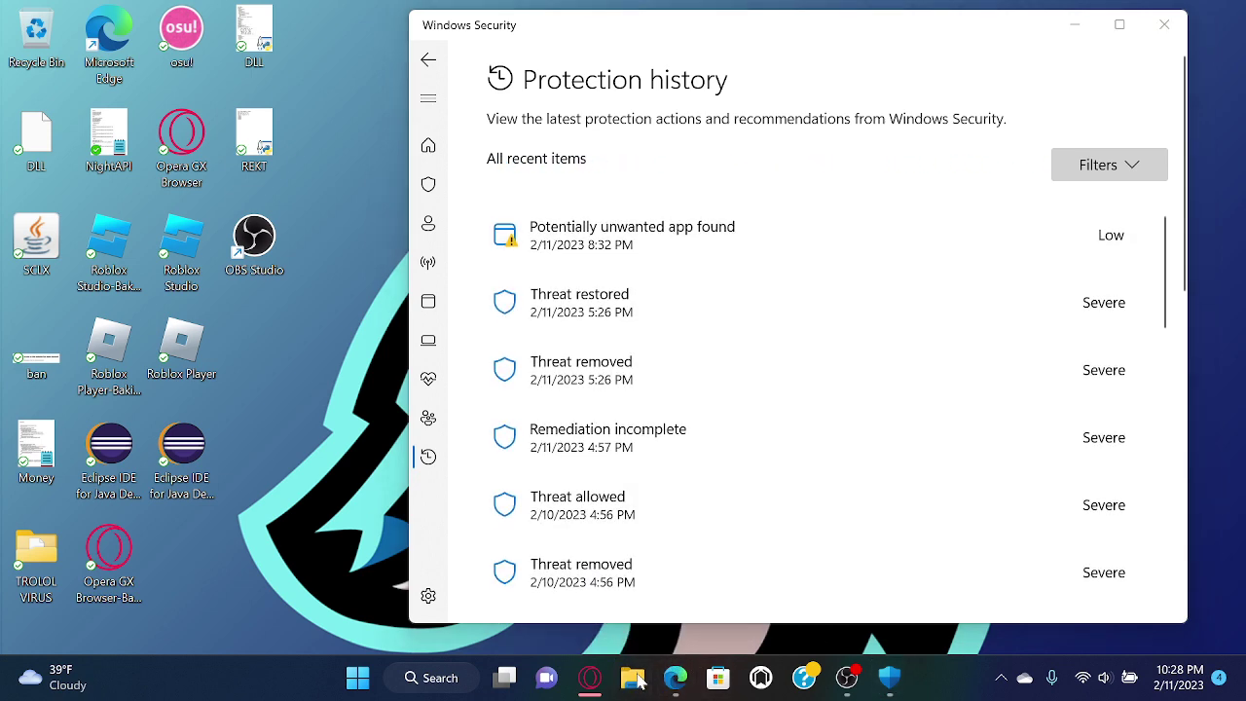
{"action": "left_click", "coordinate": [635, 680]}
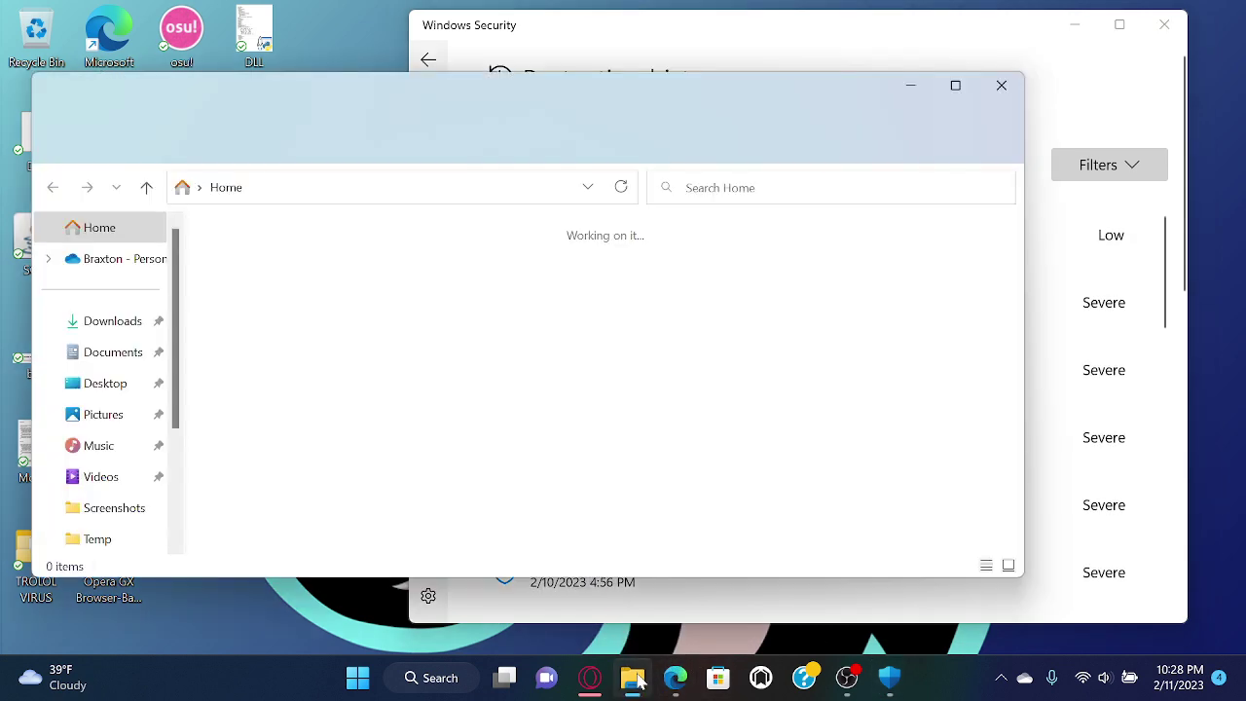
{"action": "left_click", "coordinate": [132, 331]}
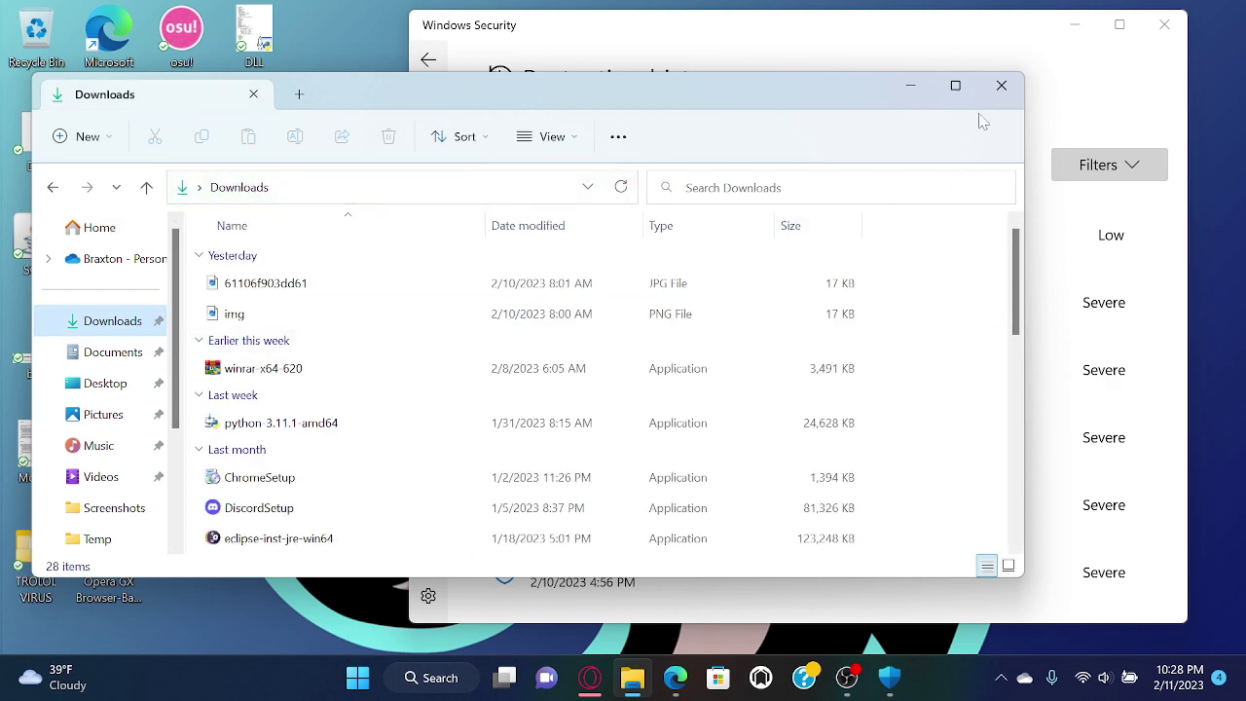
{"action": "left_click", "coordinate": [1003, 85]}
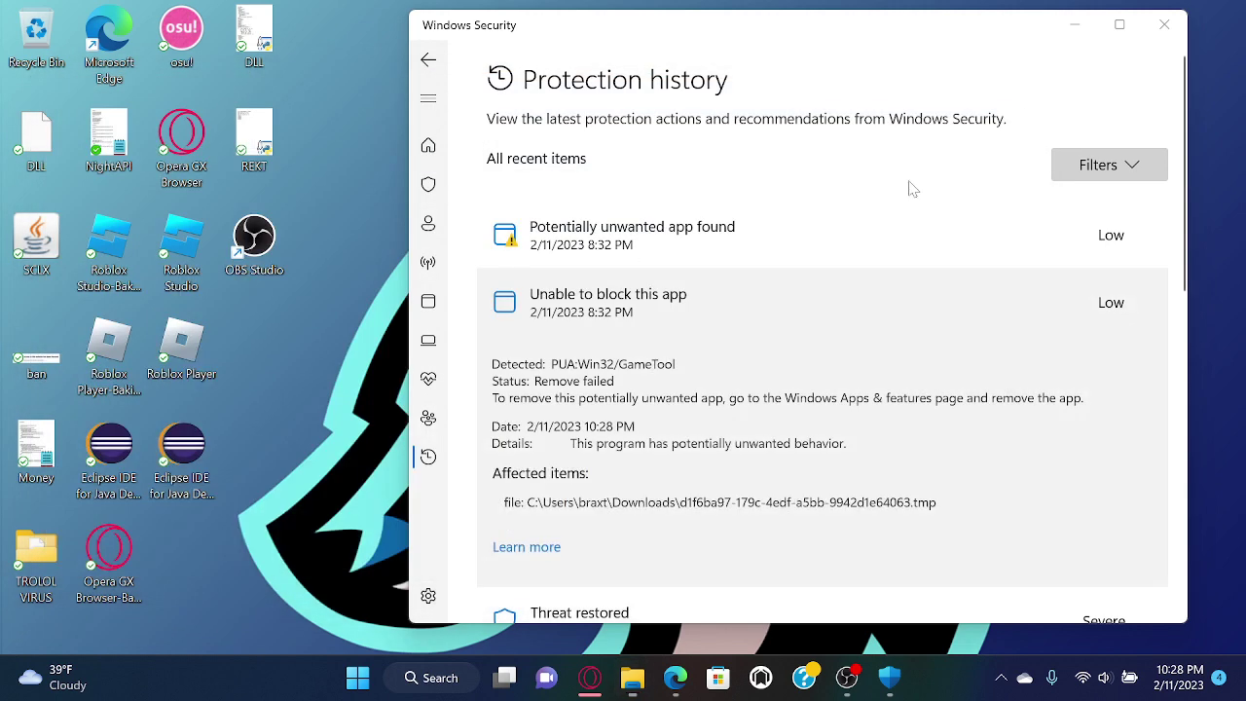
Remove the Potentially unwanted app found entry and expand Unable to block this app
{"action": "left_click", "coordinate": [757, 292]}
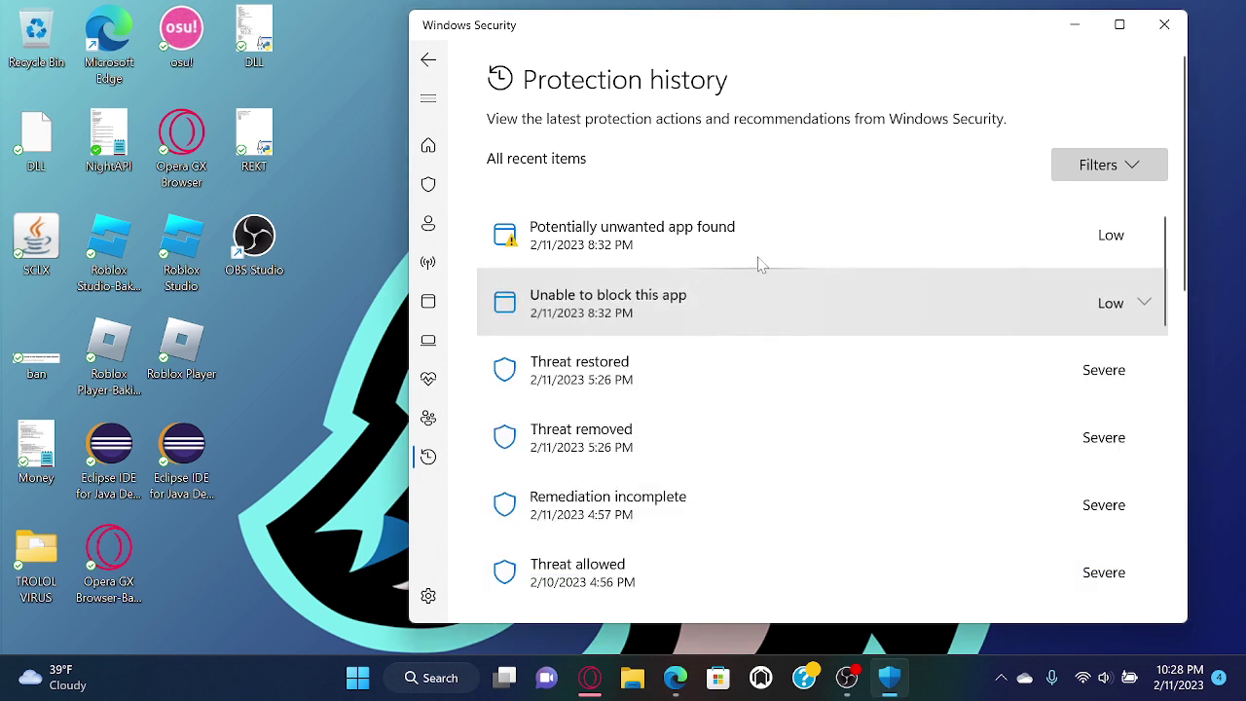
{"action": "left_click", "coordinate": [757, 259]}
{"action": "left_click", "coordinate": [1083, 522]}
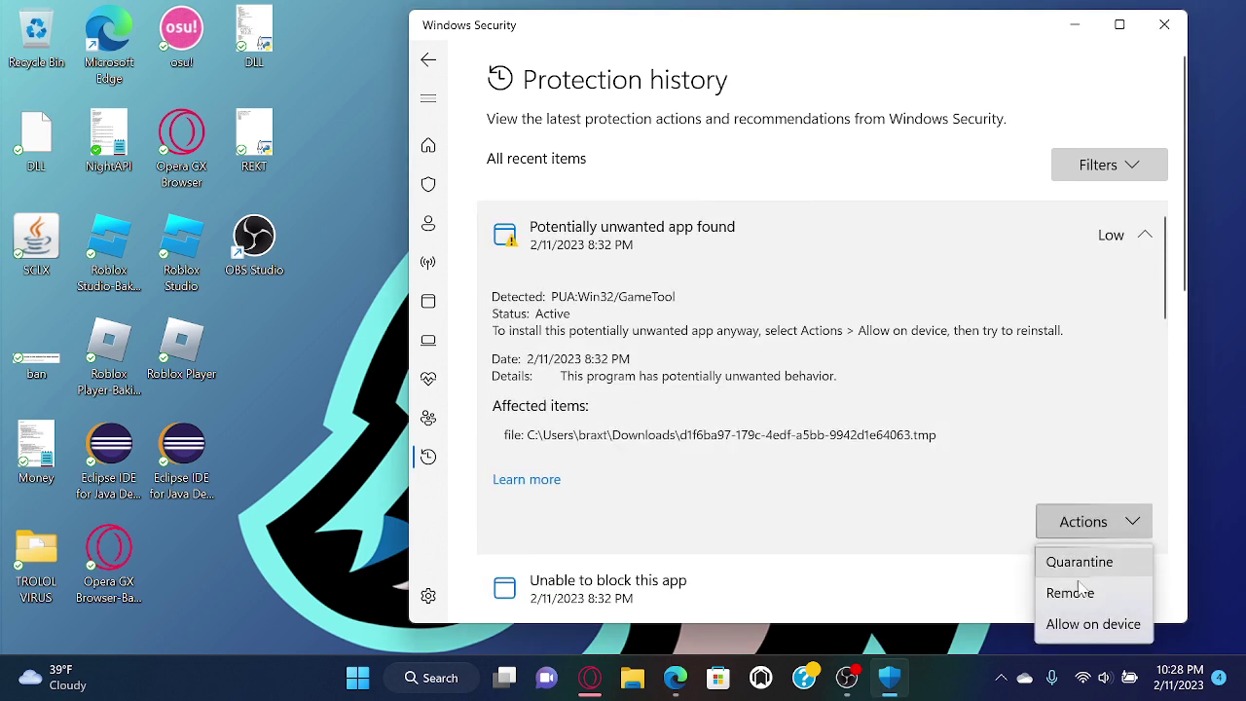
{"action": "left_click", "coordinate": [1081, 591]}
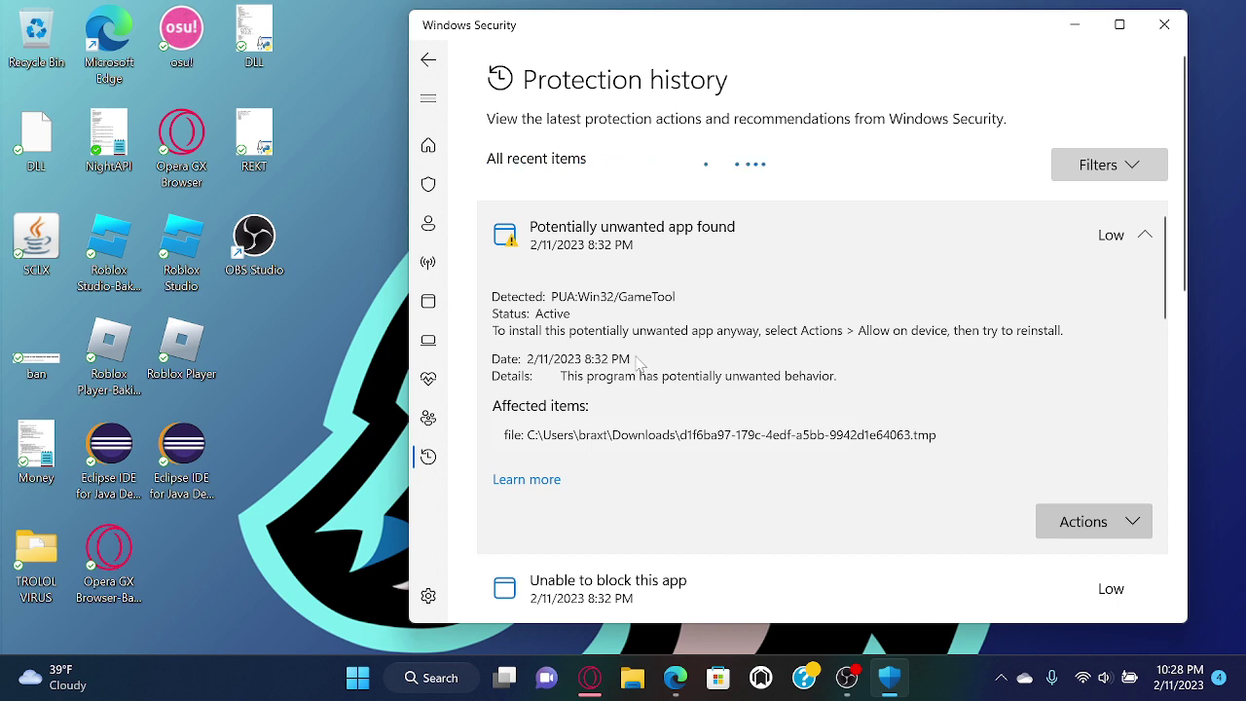
{"action": "left_click", "coordinate": [593, 231]}
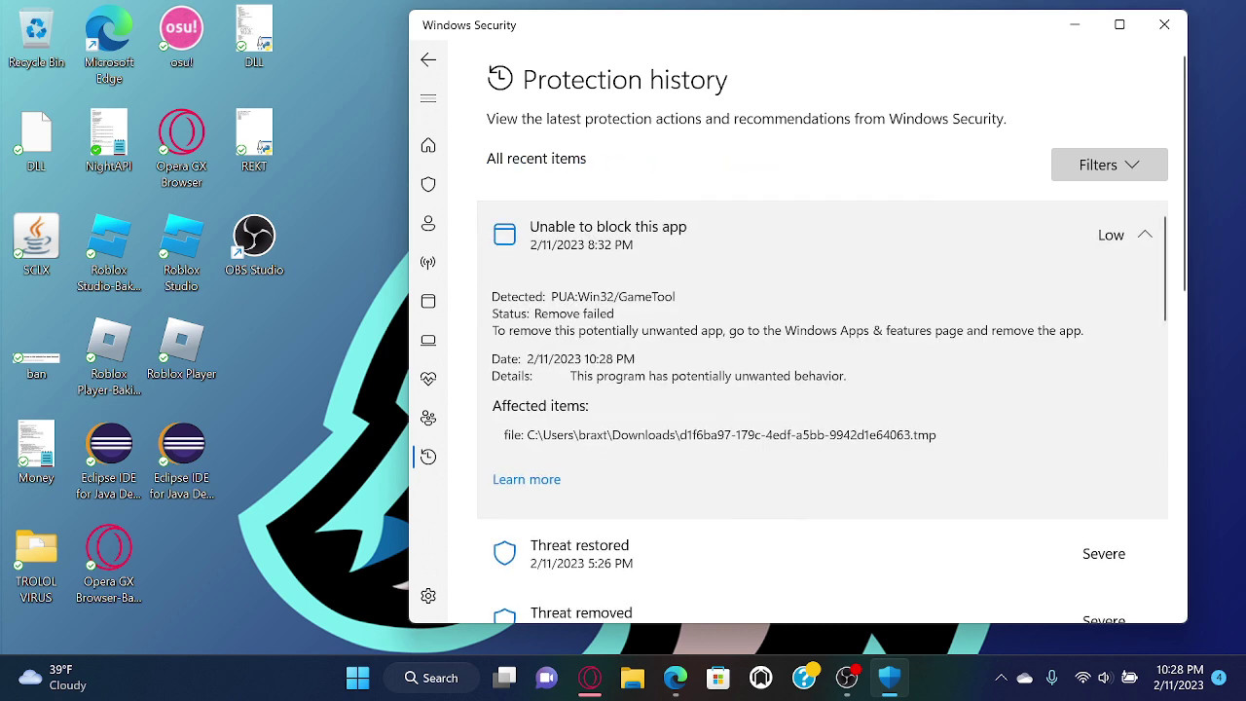
Return to the Ragdoll Engine tab in Opera GX, cancelling the game image save
{"action": "left_click", "coordinate": [594, 678]}
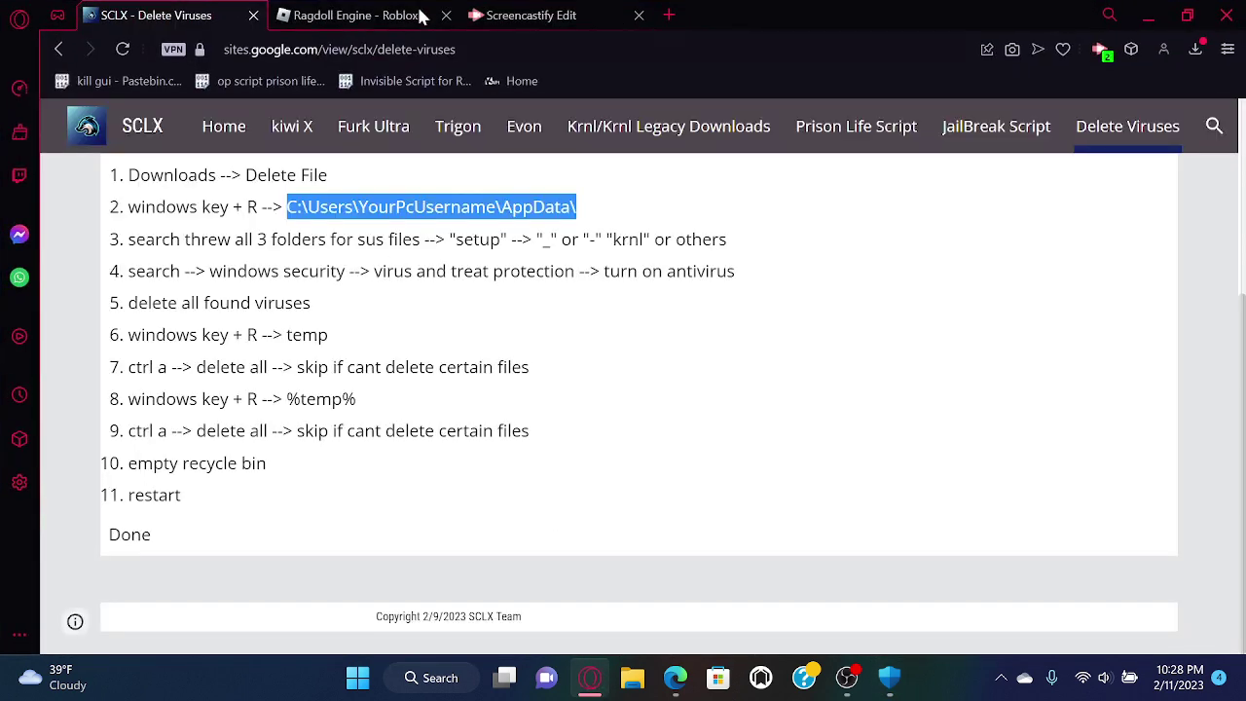
{"action": "left_click", "coordinate": [420, 15]}
{"action": "left_click", "coordinate": [538, 11]}
{"action": "left_click", "coordinate": [329, 11]}
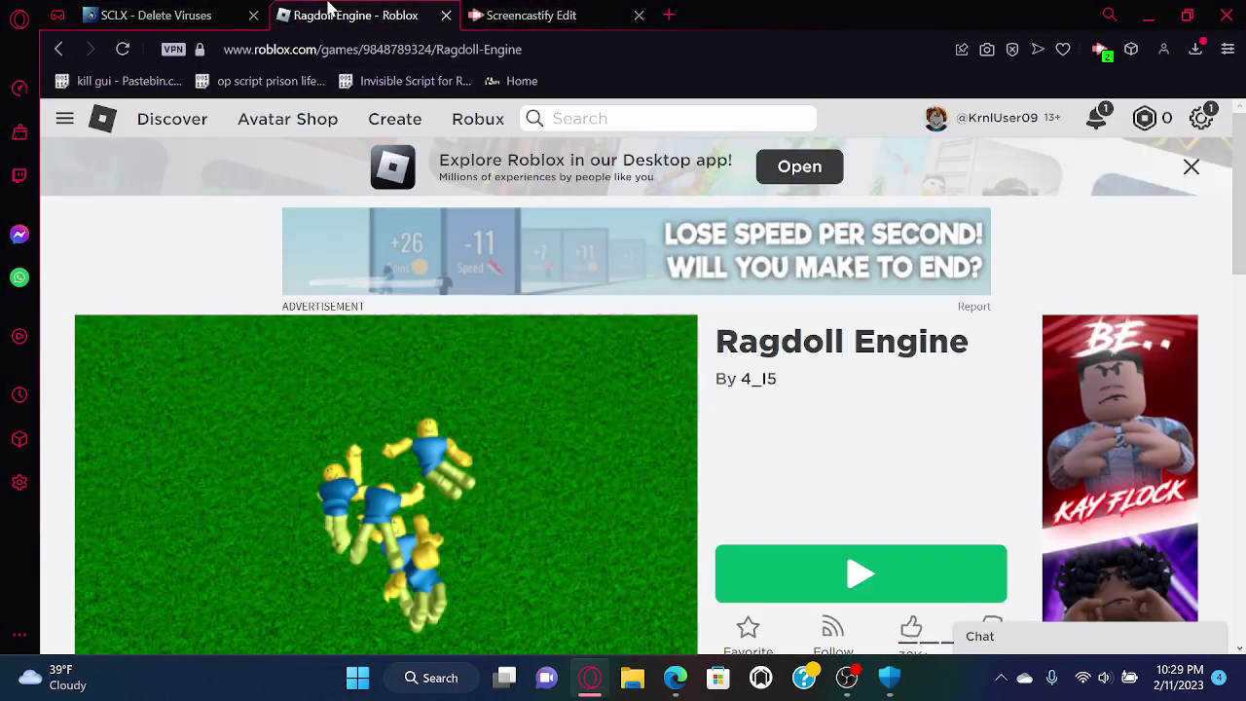
{"action": "right_click", "coordinate": [448, 448]}
{"action": "key", "text": "Escape"}
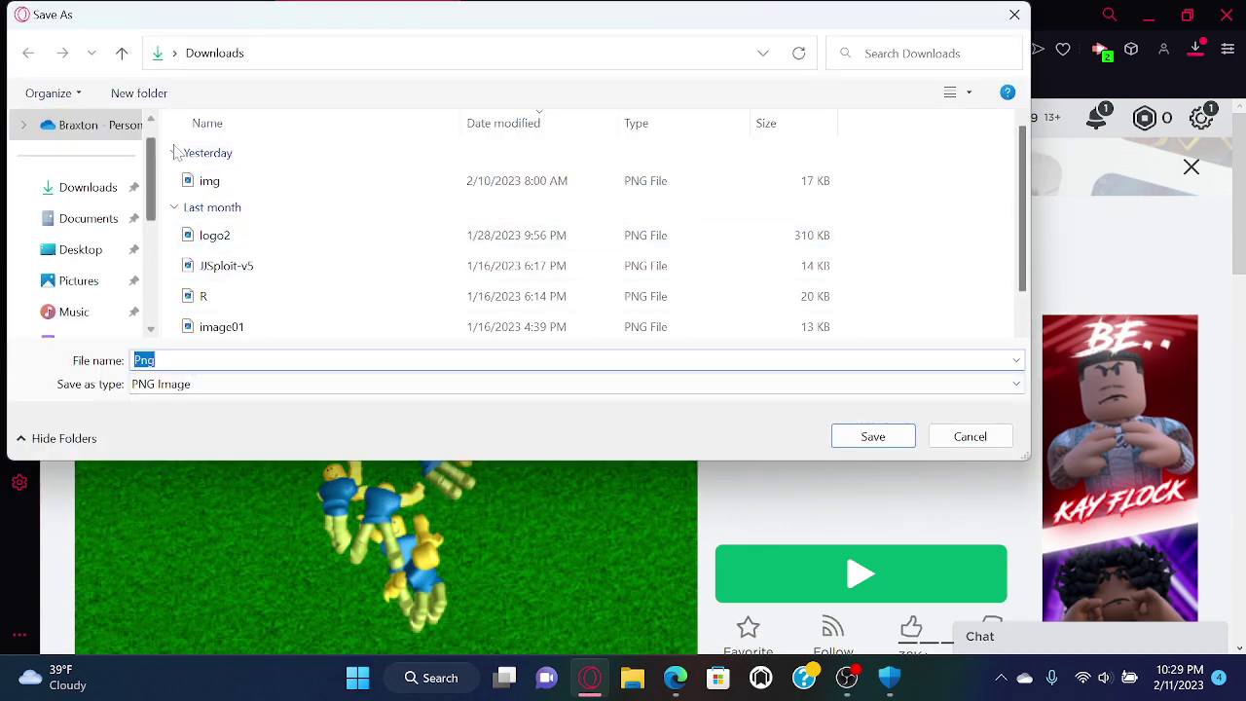
{"action": "left_click", "coordinate": [967, 441]}
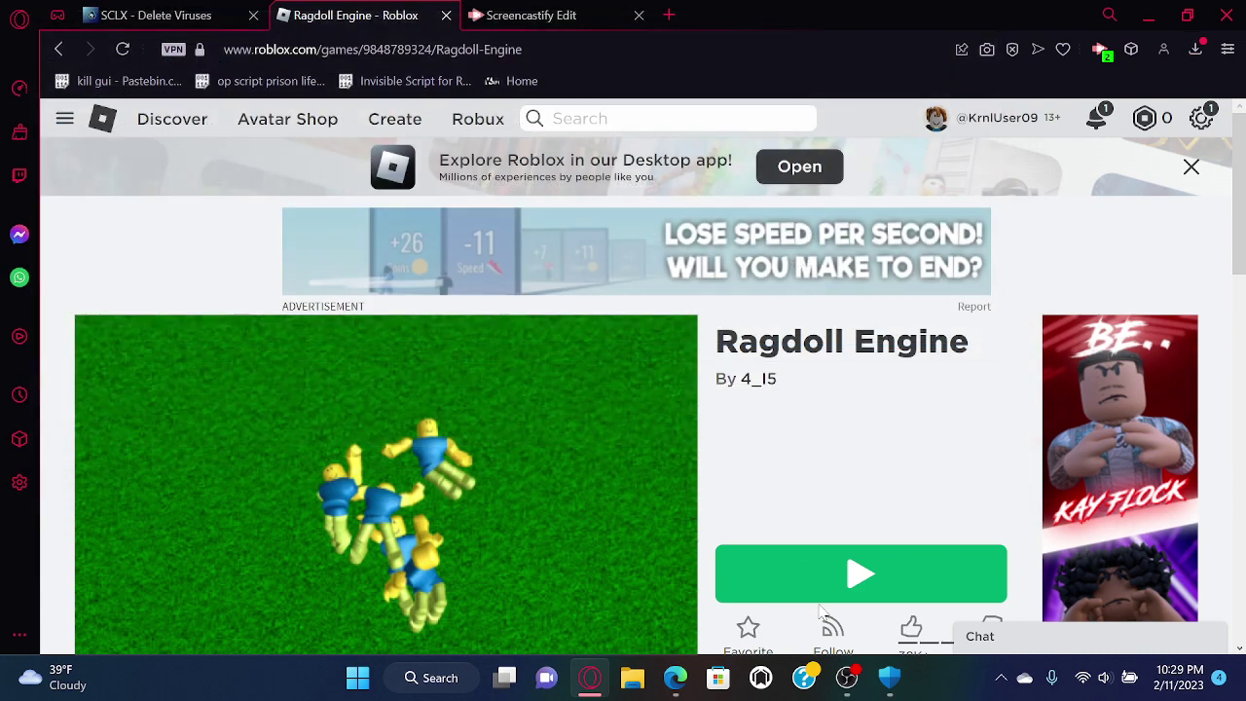
Review Protection history entries, including the restored Trojan:Win32/Malgent threat
{"action": "left_click", "coordinate": [890, 682]}
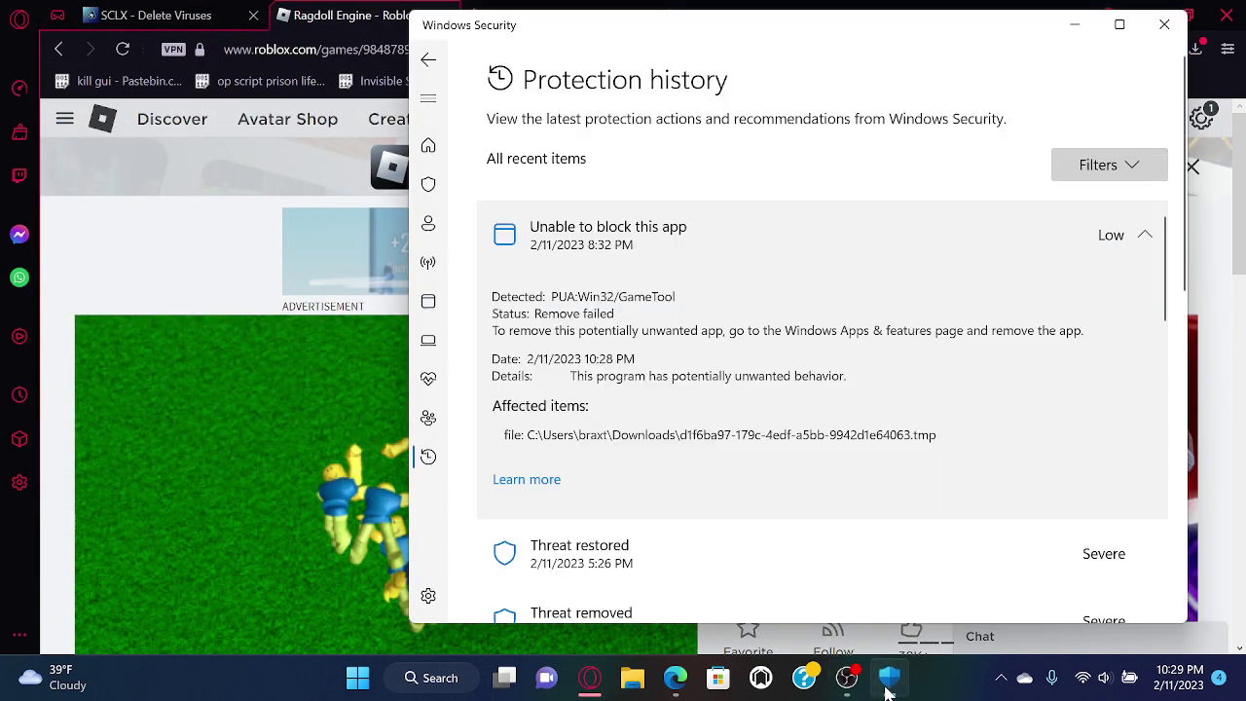
{"action": "scroll", "coordinate": [740, 336], "scroll_direction": "down", "scroll_amount": 3}
{"action": "scroll", "coordinate": [623, 316], "scroll_direction": "up", "scroll_amount": 2}
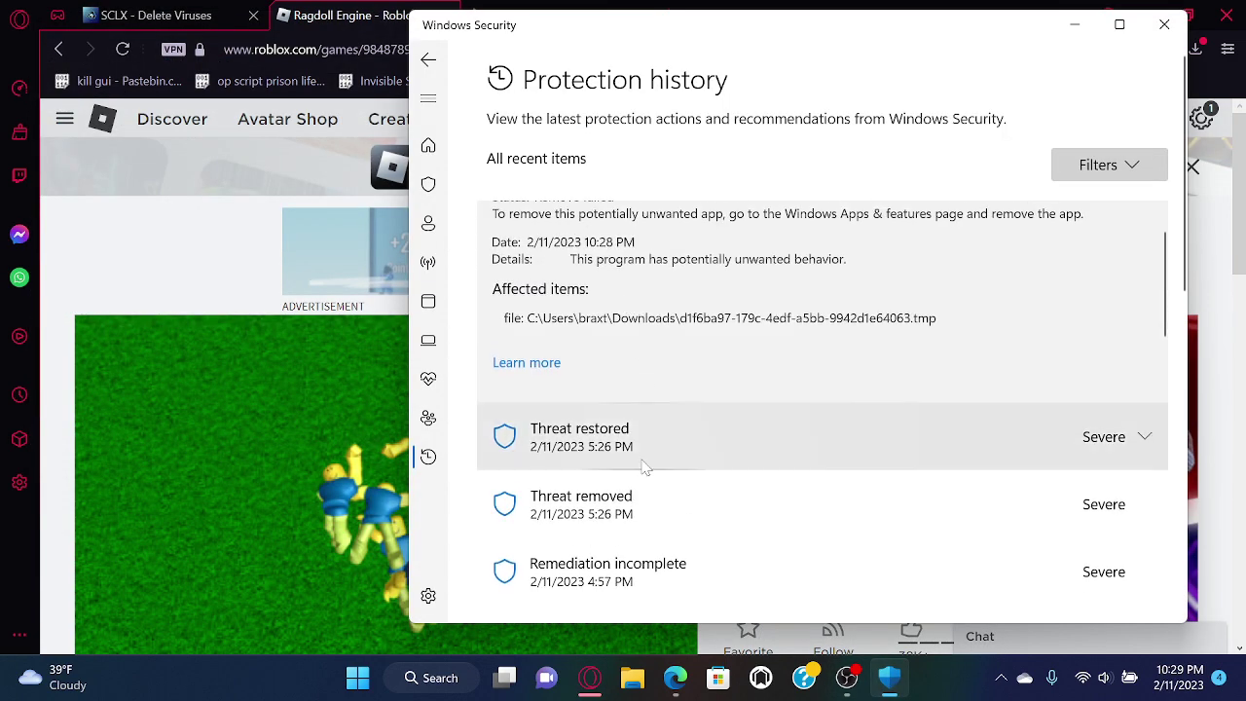
{"action": "left_click", "coordinate": [652, 457]}
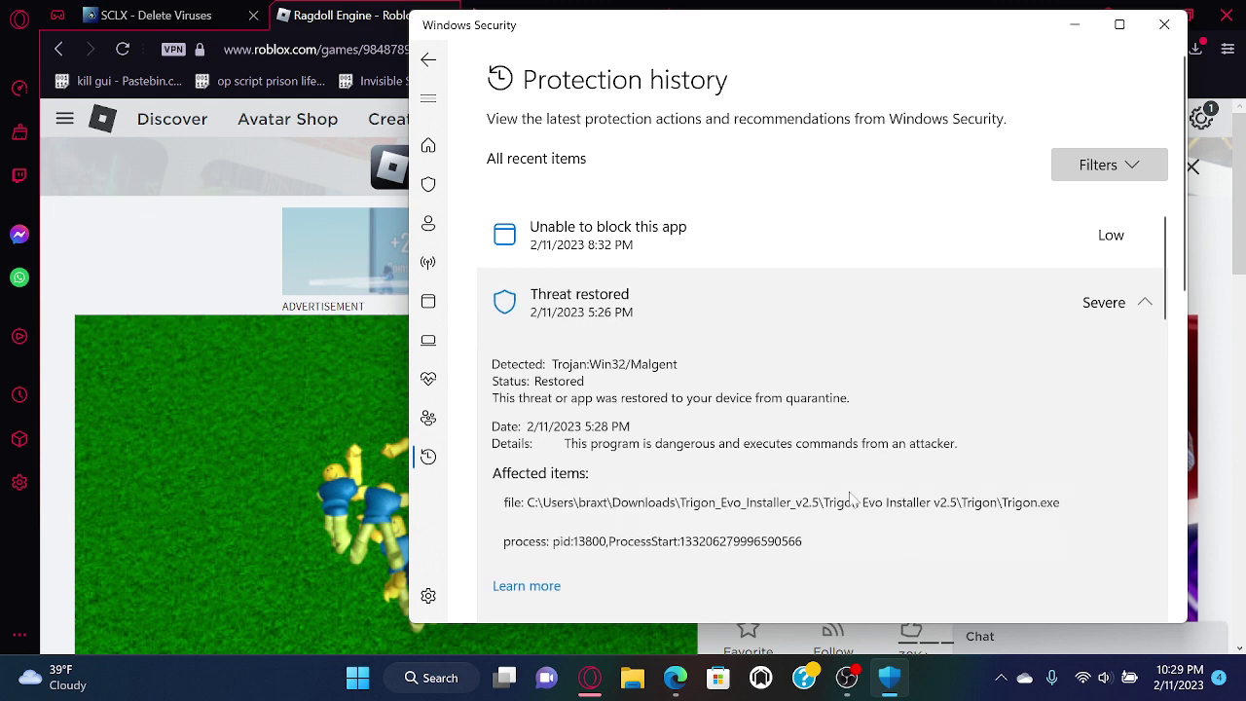
{"action": "left_click", "coordinate": [871, 325]}
{"action": "scroll", "coordinate": [862, 336], "scroll_direction": "down", "scroll_amount": 5}
{"action": "scroll", "coordinate": [876, 312], "scroll_direction": "down", "scroll_amount": 5}
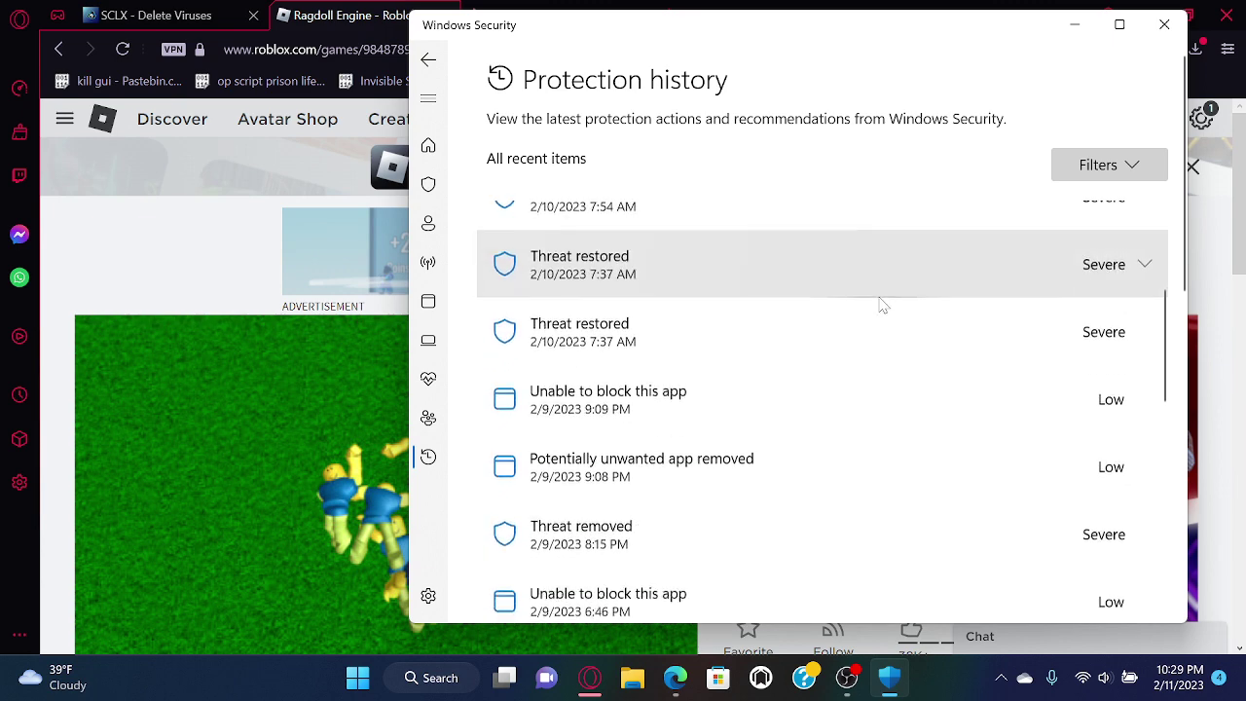
{"action": "scroll", "coordinate": [818, 481], "scroll_direction": "down", "scroll_amount": 5}
{"action": "scroll", "coordinate": [837, 438], "scroll_direction": "up", "scroll_amount": 10}
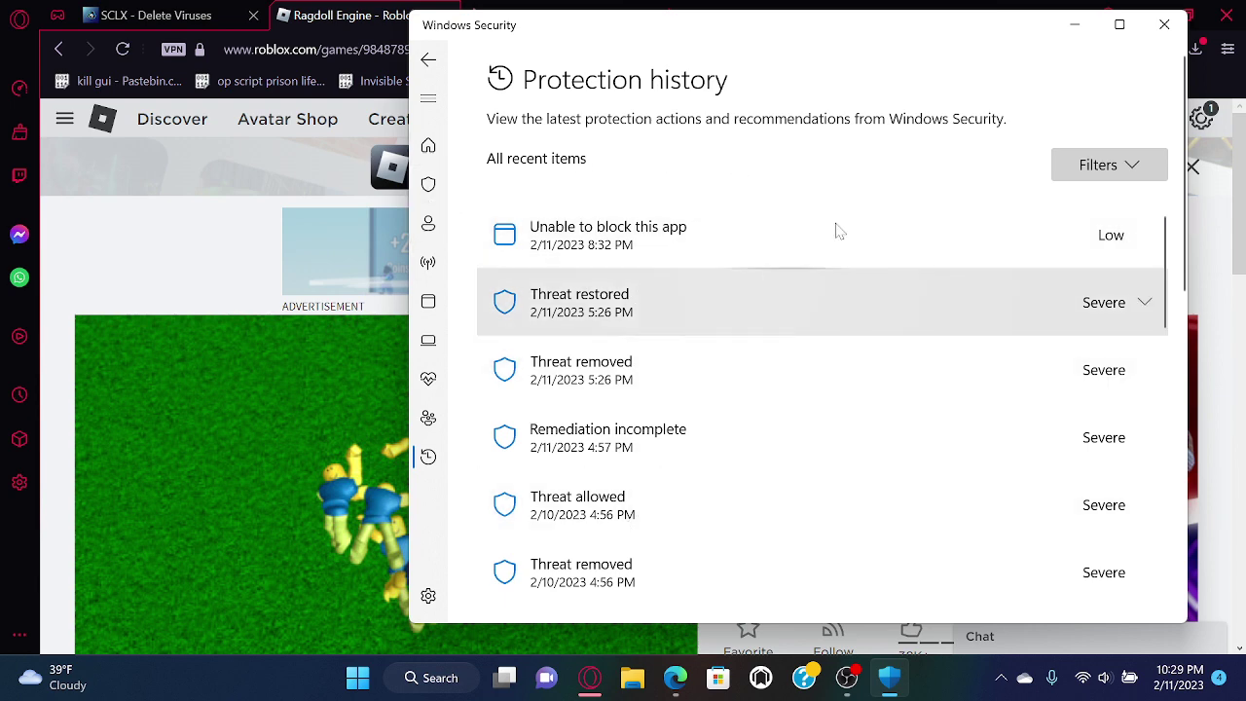
Close Windows Security, minimize the browser and bring up OBS Studio
{"action": "left_click", "coordinate": [1174, 30]}
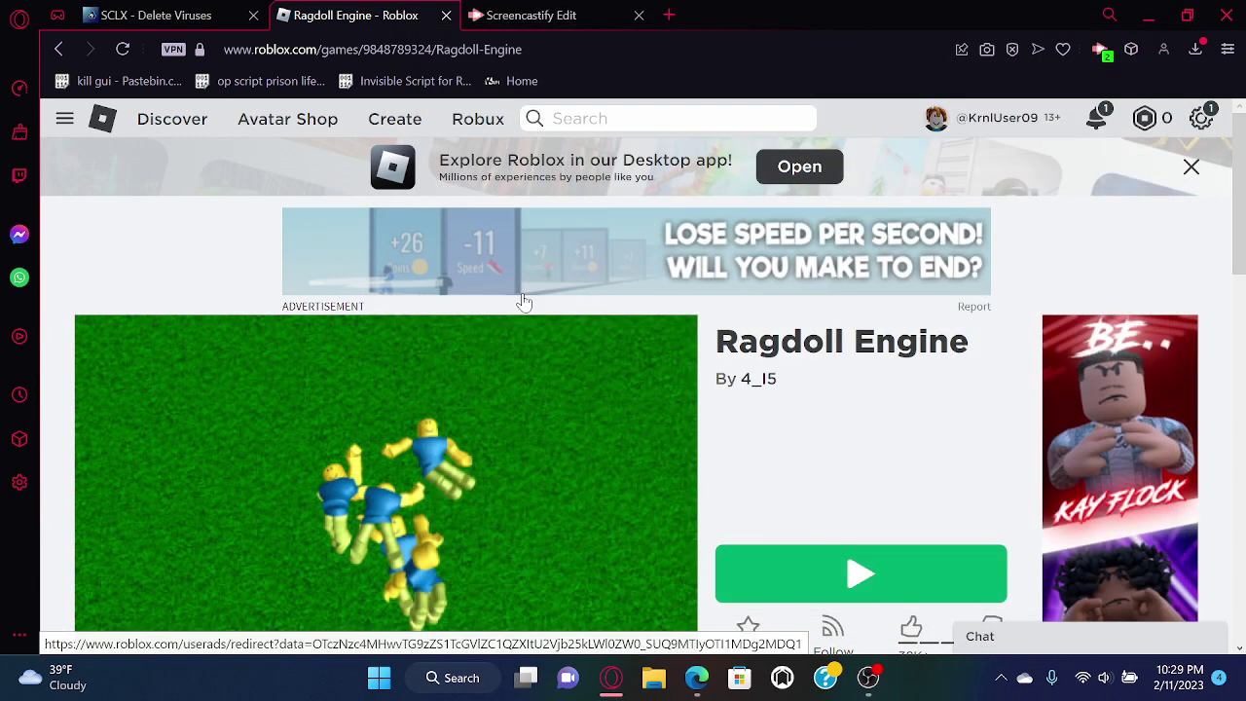
{"action": "left_click", "coordinate": [1153, 14]}
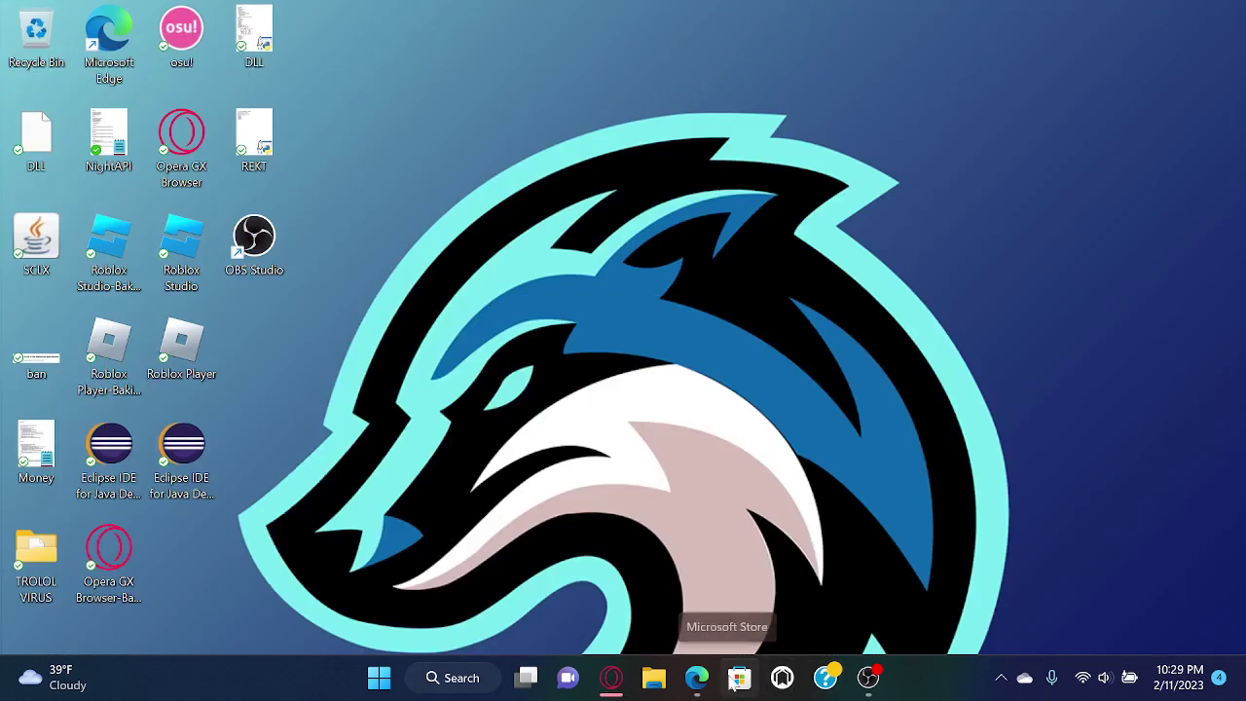
{"action": "left_click", "coordinate": [876, 687]}
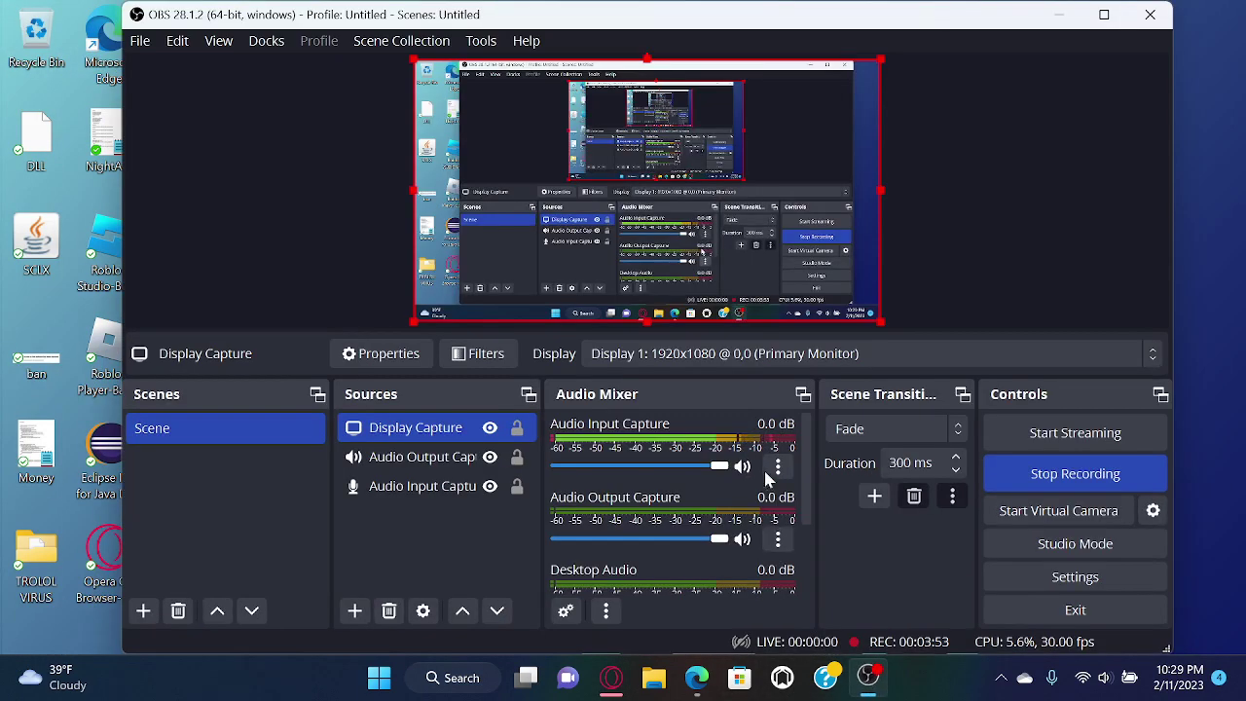